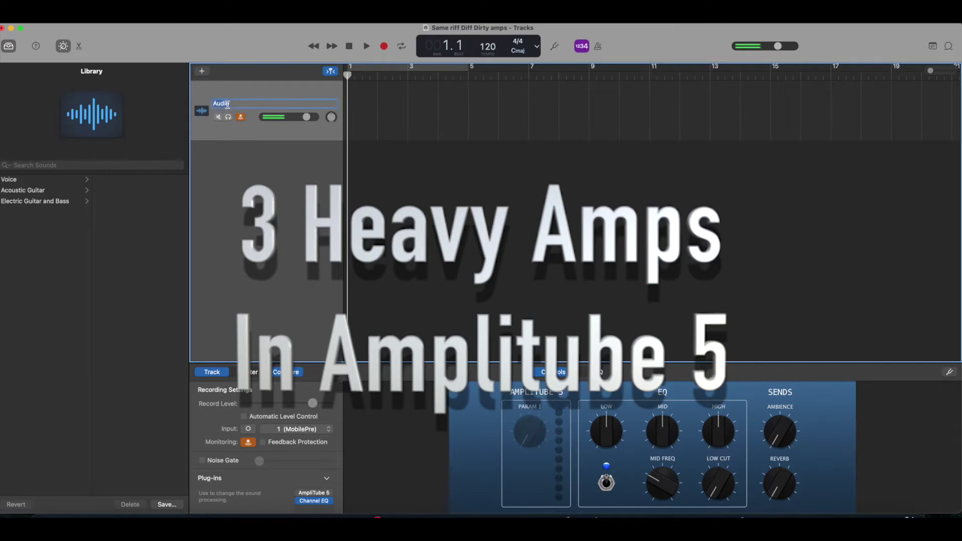
# - Rename the audio track 'Amp 1' and open its AmpliTube 5 window on American Tube Clean 1
pyautogui.write('Amp 1')
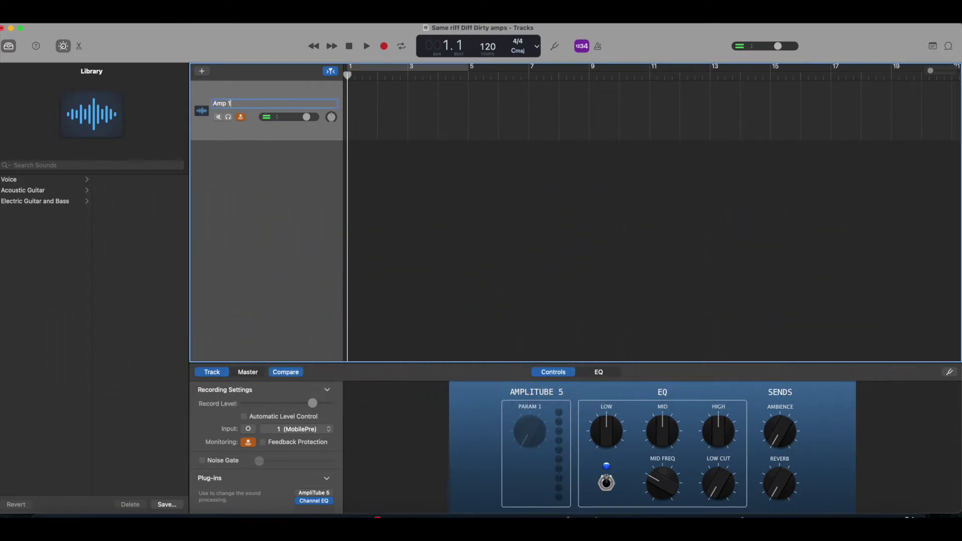
pyautogui.press('Return')
pyautogui.click(314, 496)
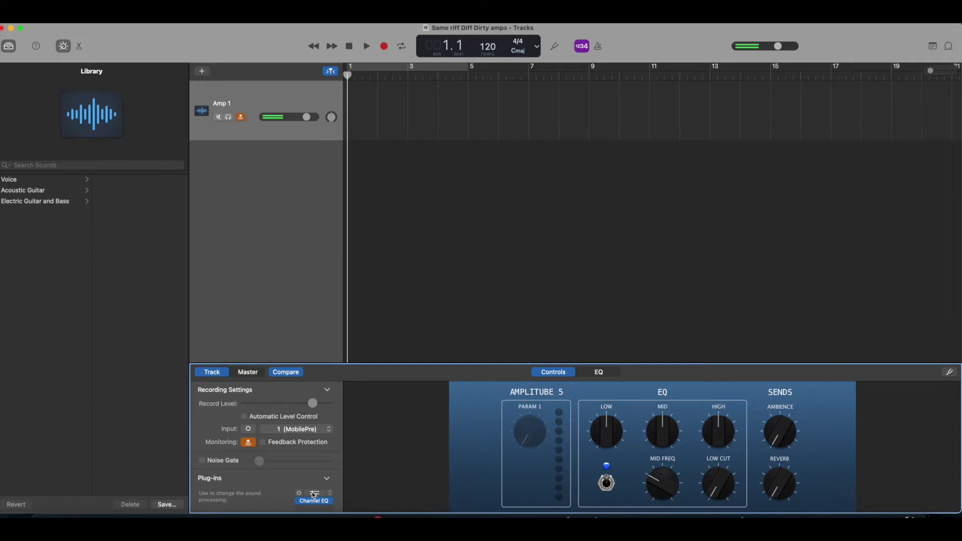
pyautogui.click(314, 496)
pyautogui.moveTo(504, 140); pyautogui.dragTo(536, 72)
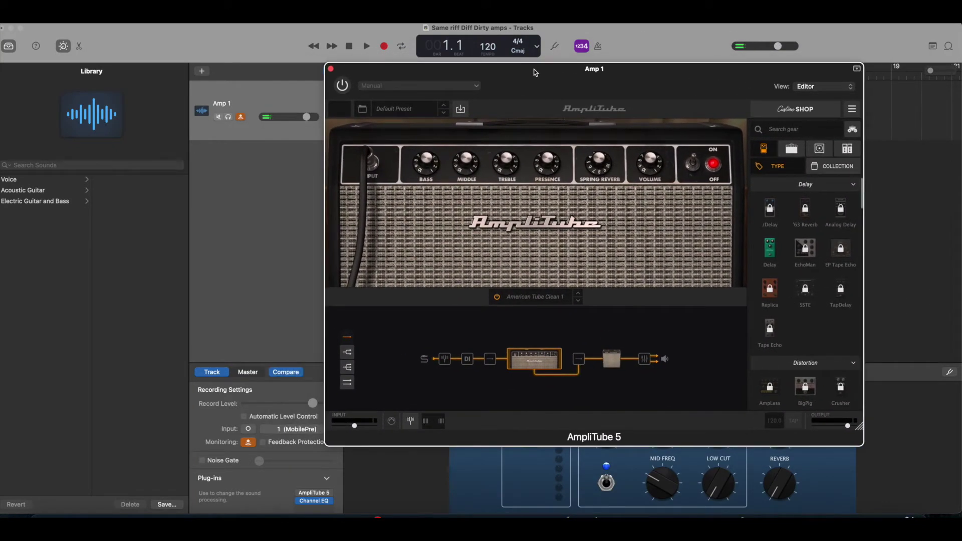
# - Step the AmpliTube amp selector to the 150W Metal Lead V head, then close the plug-in
pyautogui.click(578, 295)
pyautogui.click(578, 296)
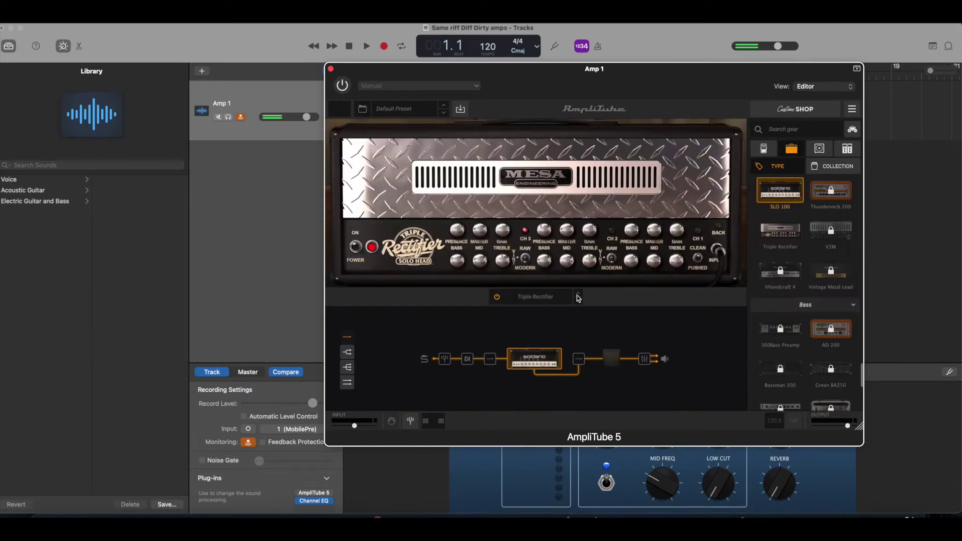
pyautogui.click(578, 296)
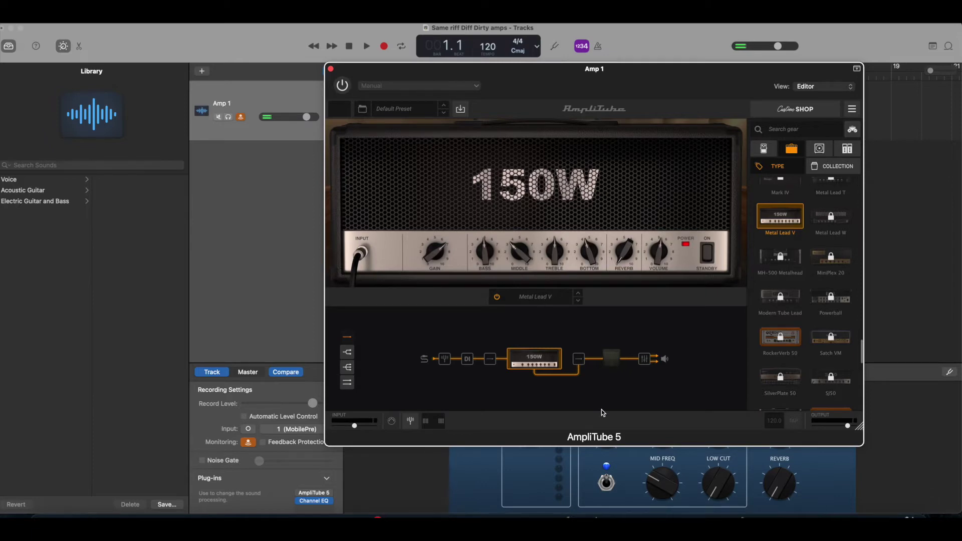
pyautogui.click(330, 69)
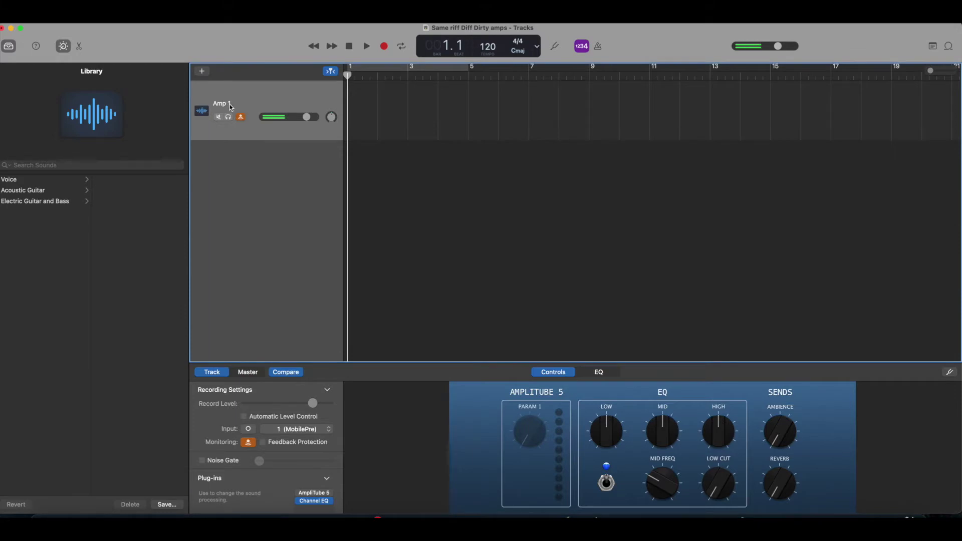
# - Rename the Amp 1 track to '5150 Amp'
pyautogui.doubleClick(230, 105)
pyautogui.write('5150')
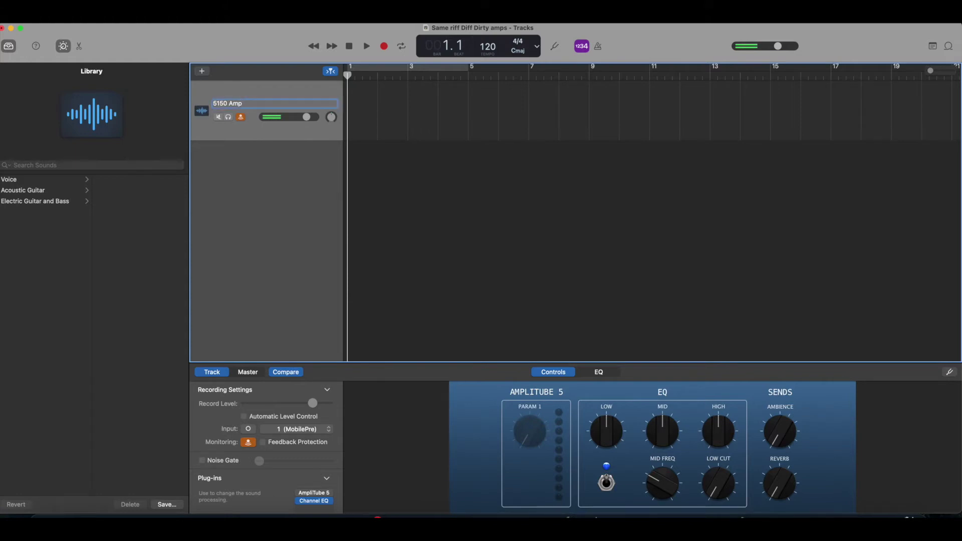
pyautogui.press('Return')
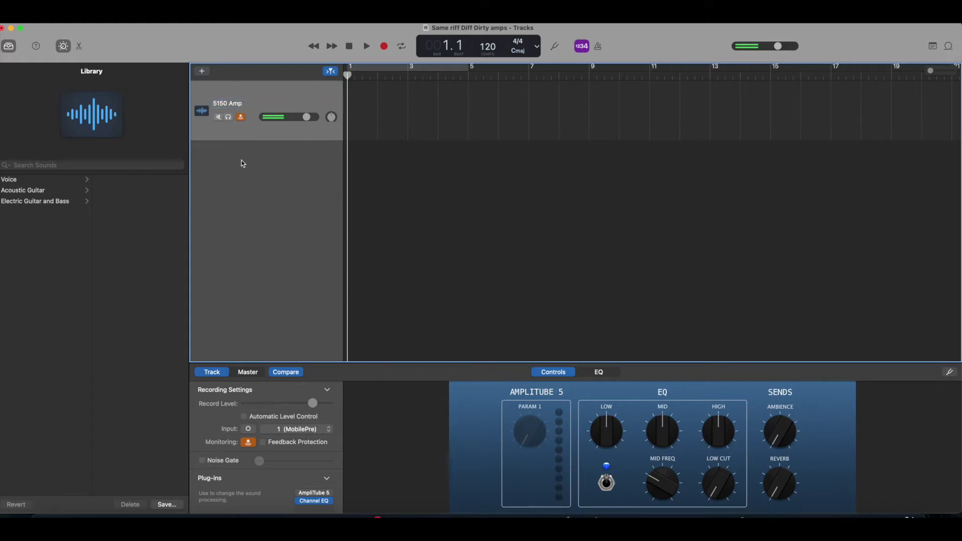
# - Add a new audio track using input 2 (MobilePre)
pyautogui.click(202, 71)
pyautogui.click(295, 422)
pyautogui.click(283, 459)
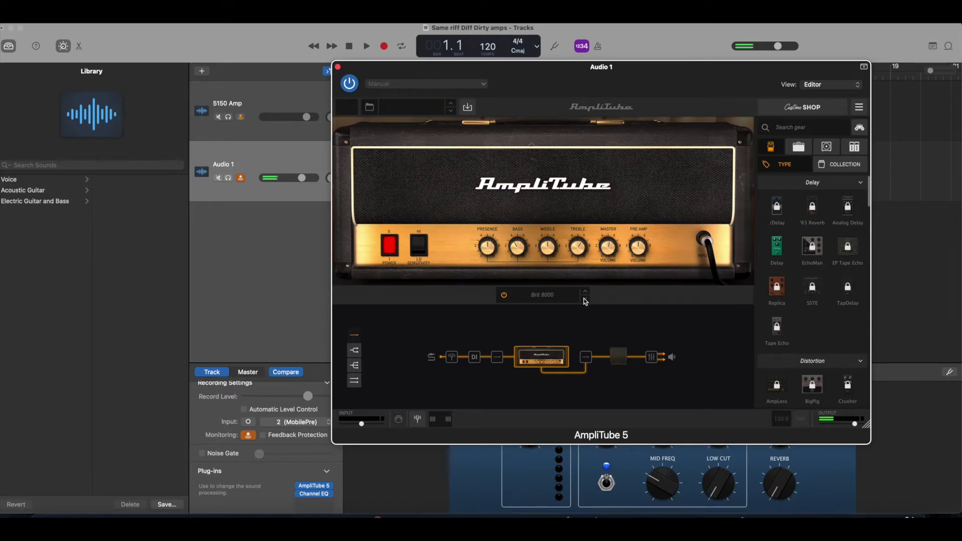
# - Step the Audio 1 amp past Metal Lead V to the Soldano SLO 100 and close AmpliTube
pyautogui.click(585, 301)
pyautogui.click(586, 301)
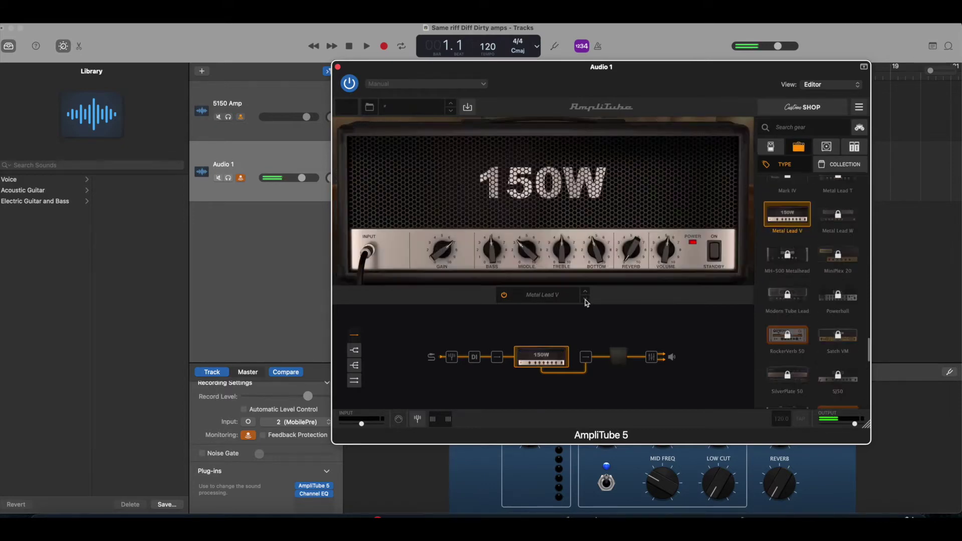
pyautogui.click(585, 301)
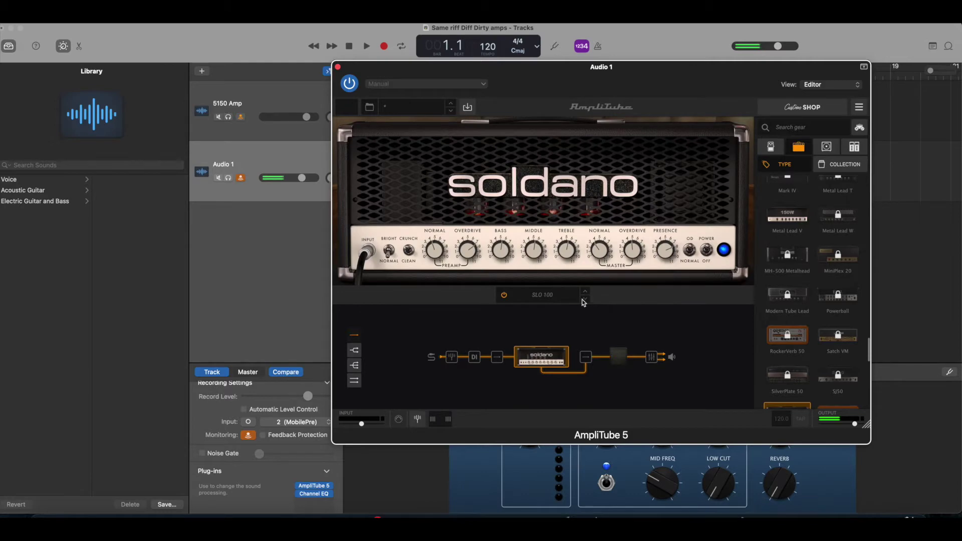
pyautogui.click(338, 67)
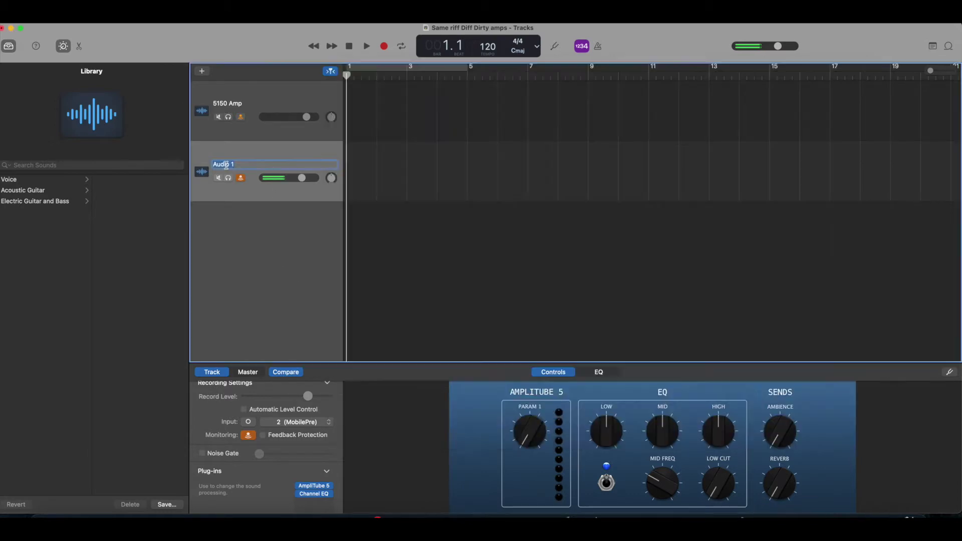
# - Rename the Audio 1 track to 'Soldano'
pyautogui.doubleClick(223, 164)
pyautogui.write('Soldano')
pyautogui.press('Return')
# - Add a third audio track, set its AmpliTube amp to Triple Rectifier, and close the plug-in
pyautogui.press('super+d')
pyautogui.moveTo(584, 149); pyautogui.dragTo(630, 65)
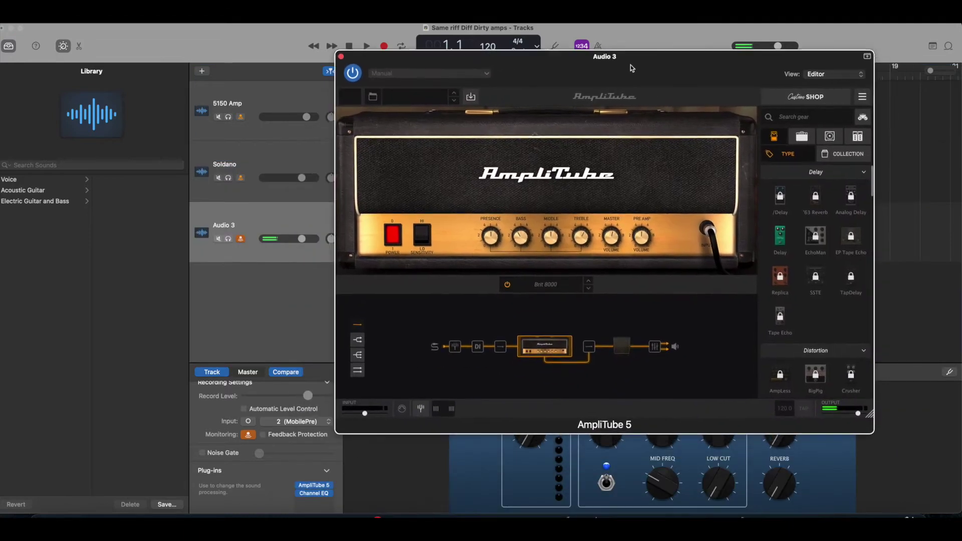
pyautogui.click(589, 282)
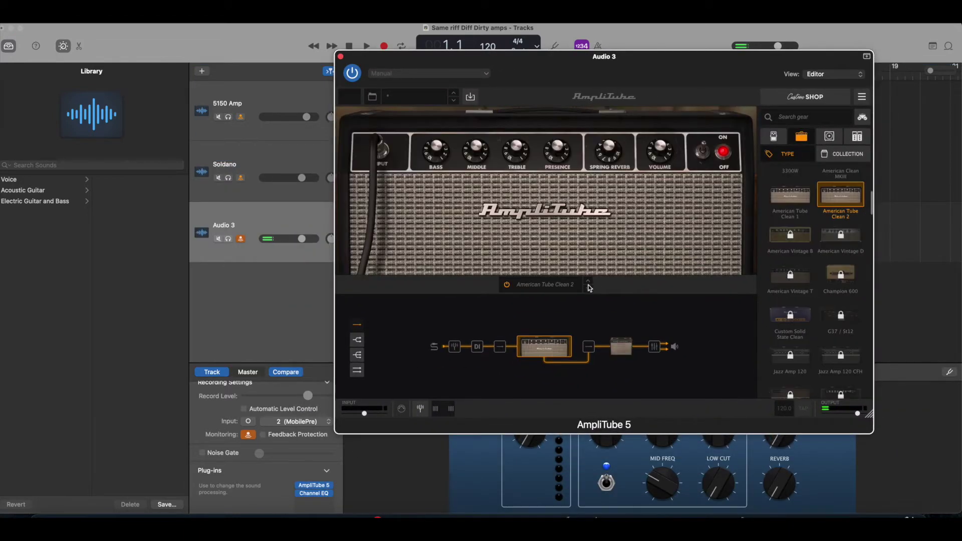
pyautogui.click(589, 289)
pyautogui.click(589, 289)
pyautogui.click(588, 289)
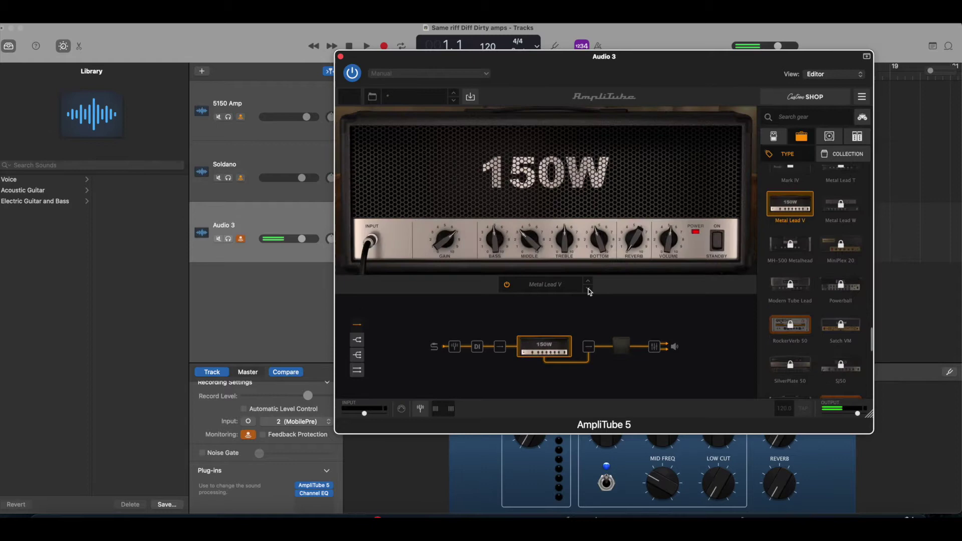
pyautogui.click(588, 291)
pyautogui.click(589, 291)
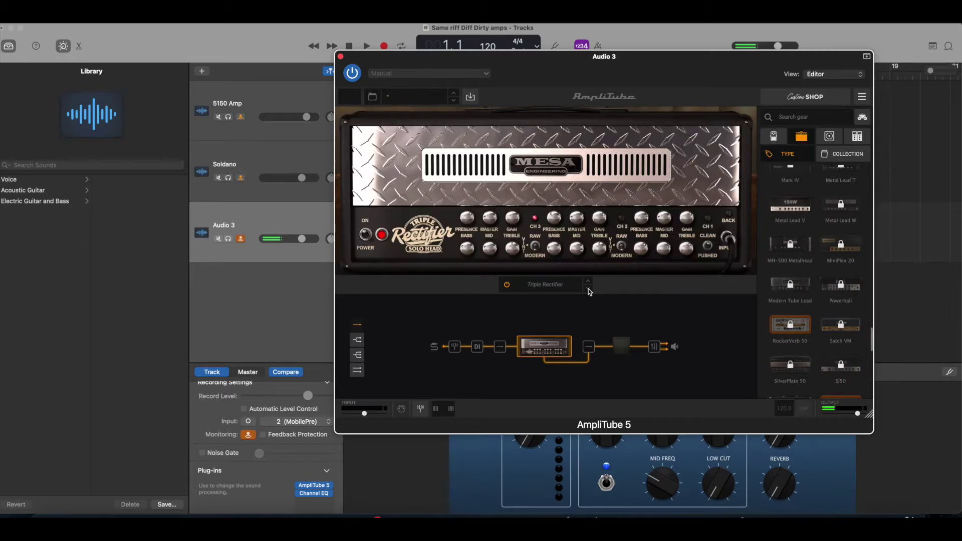
pyautogui.click(341, 57)
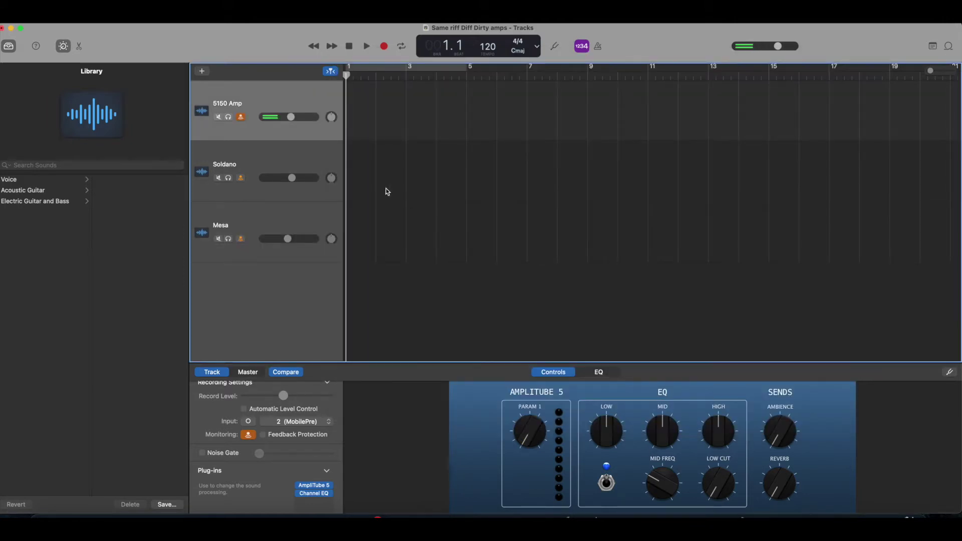
# - Create a Retro Rock (Logan) Drummer track with an 8-bar region at tempo 110
pyautogui.click(204, 71)
pyautogui.click(612, 219)
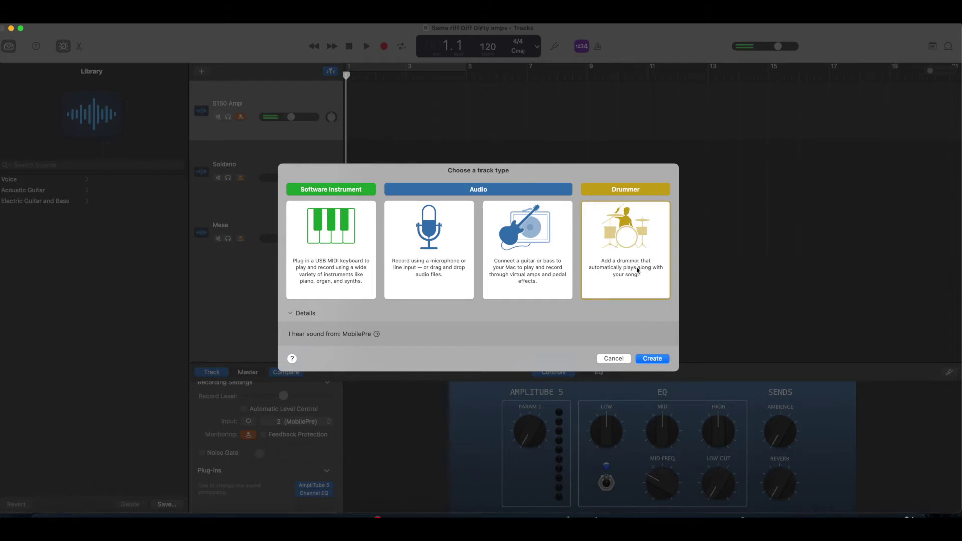
pyautogui.click(653, 359)
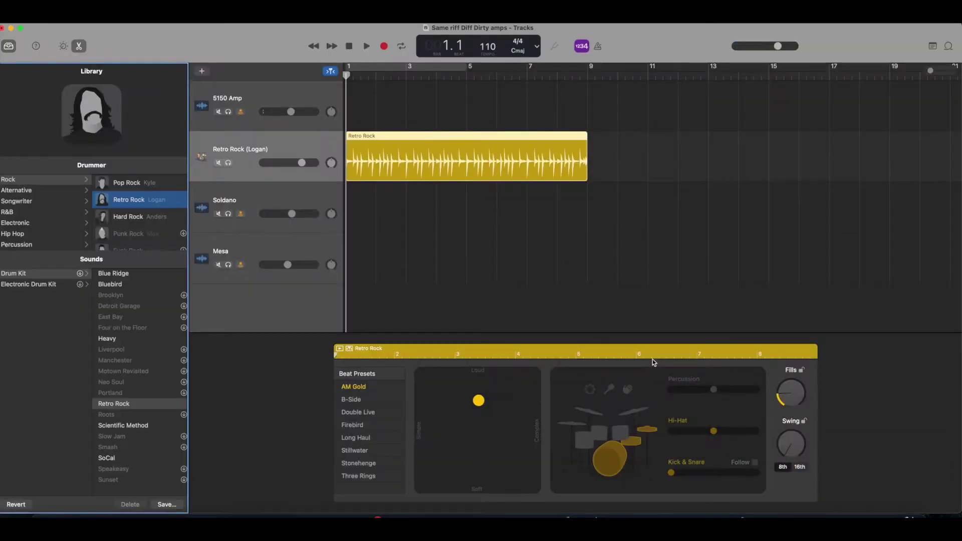
# - Audition the Double Live and Firebird beat presets, then pick the Hard Rock (Anders) drummer
pyautogui.click(355, 414)
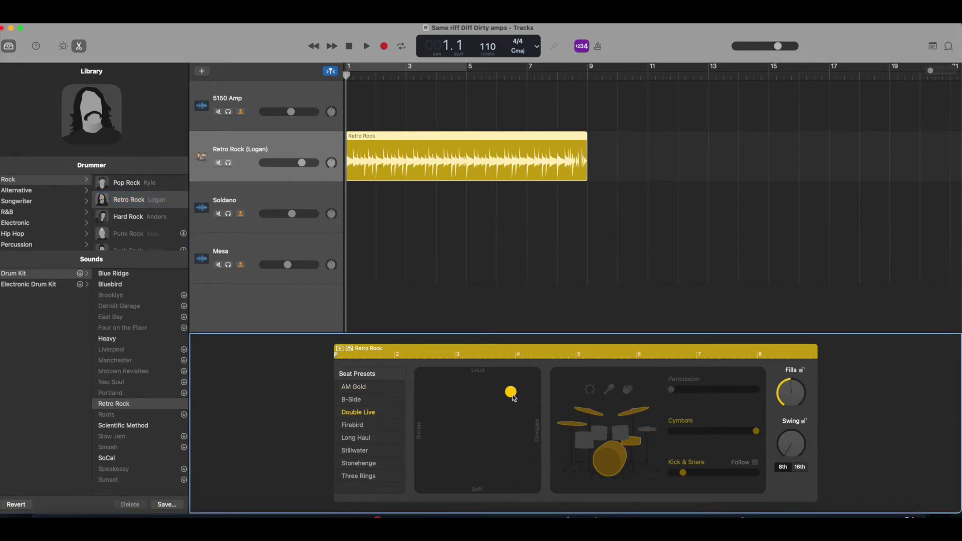
pyautogui.press('space')
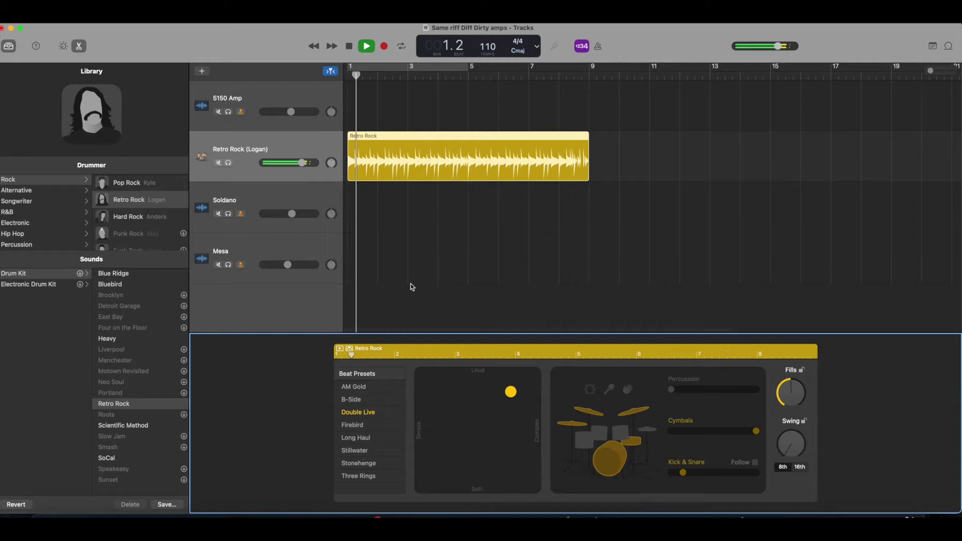
pyautogui.hscroll(1, 411, 286)
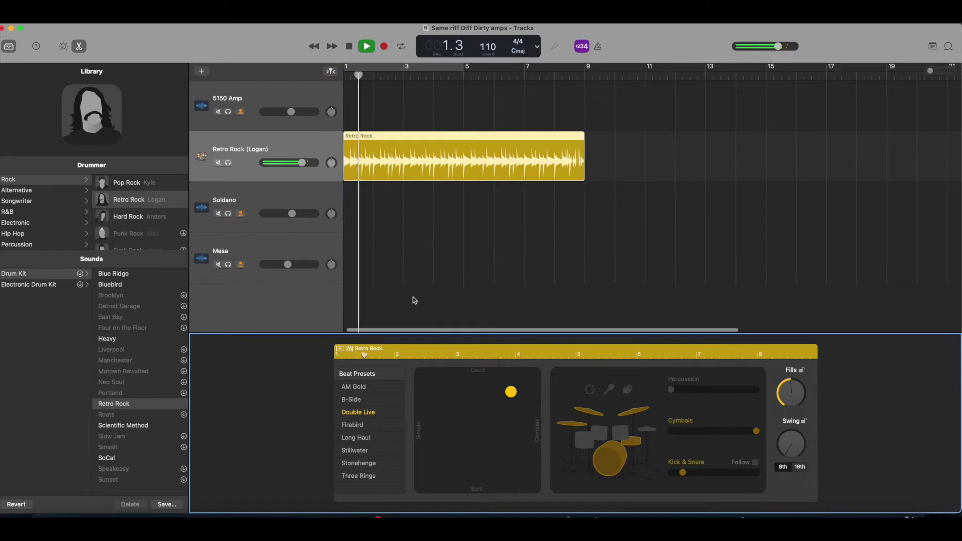
pyautogui.click(356, 425)
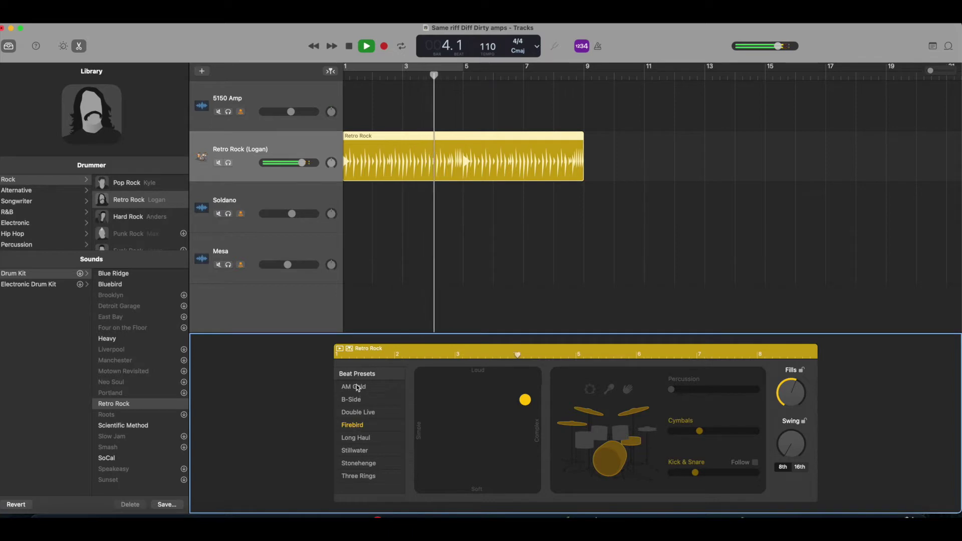
pyautogui.click(129, 216)
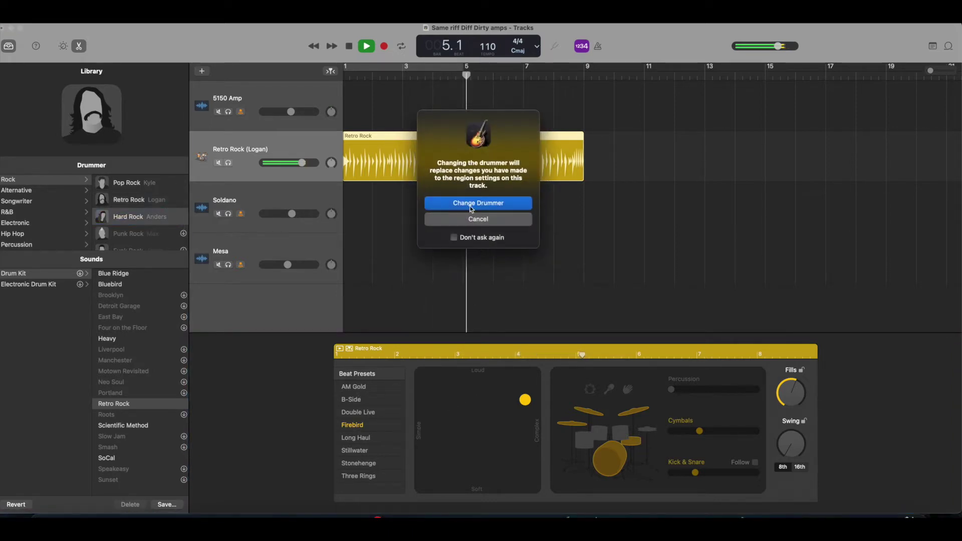
# - Confirm the Heavy (Anders) drummer on the 11th Hour preset and raise the tempo to 136, playing from bar 1
pyautogui.click(471, 205)
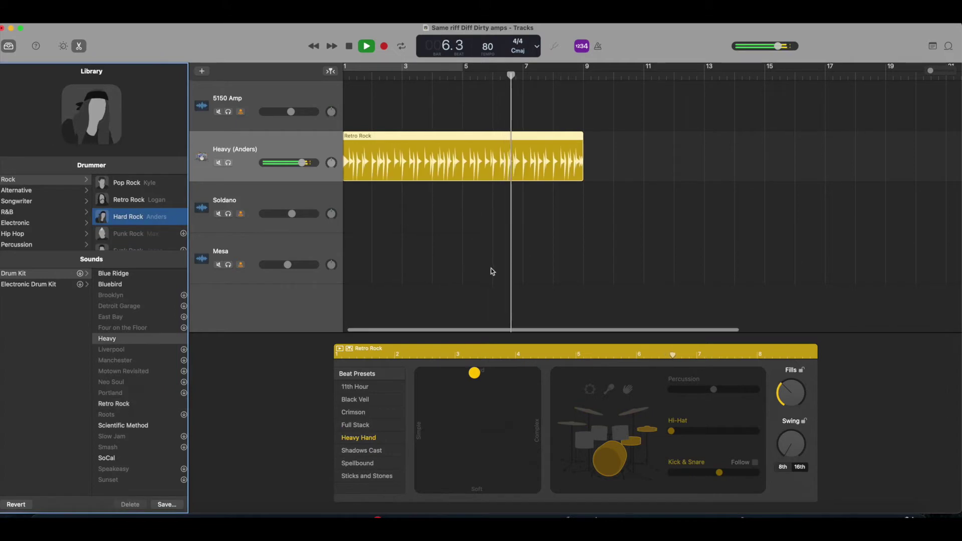
pyautogui.click(364, 389)
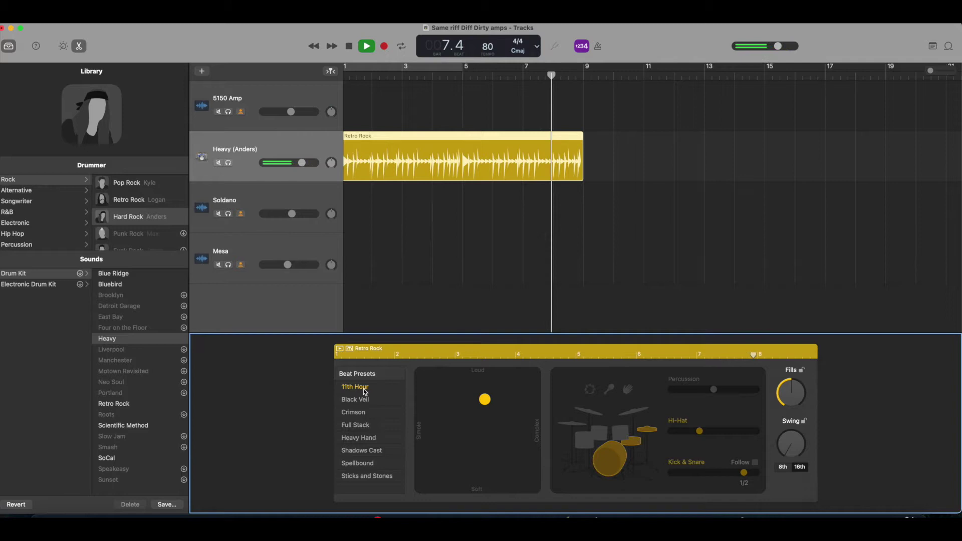
pyautogui.press('space')
pyautogui.click(349, 46)
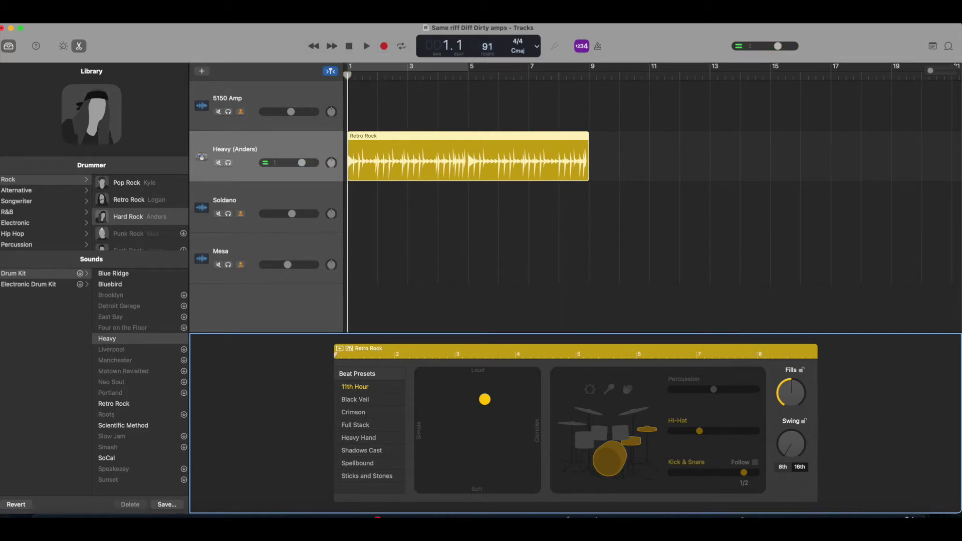
pyautogui.moveTo(487, 46); pyautogui.dragTo(488, 24)
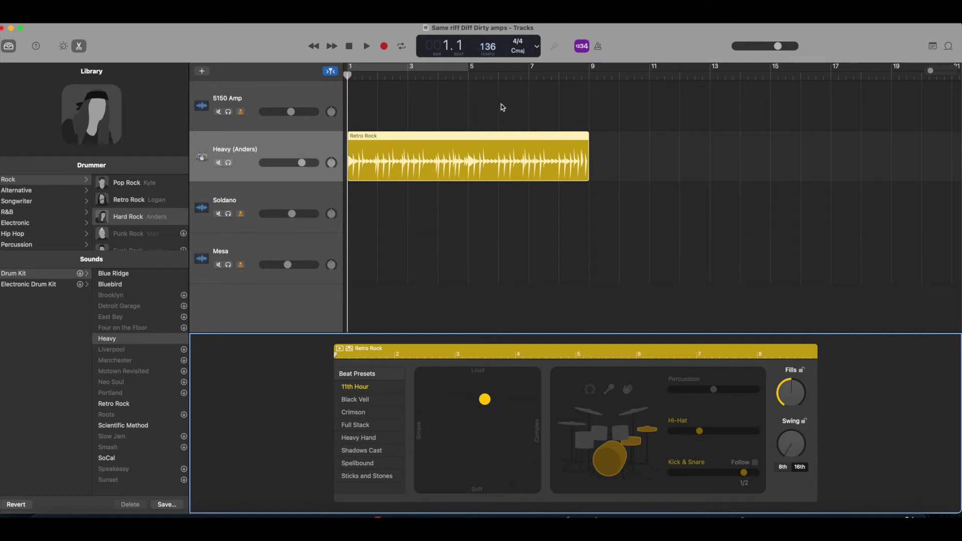
pyautogui.press('space')
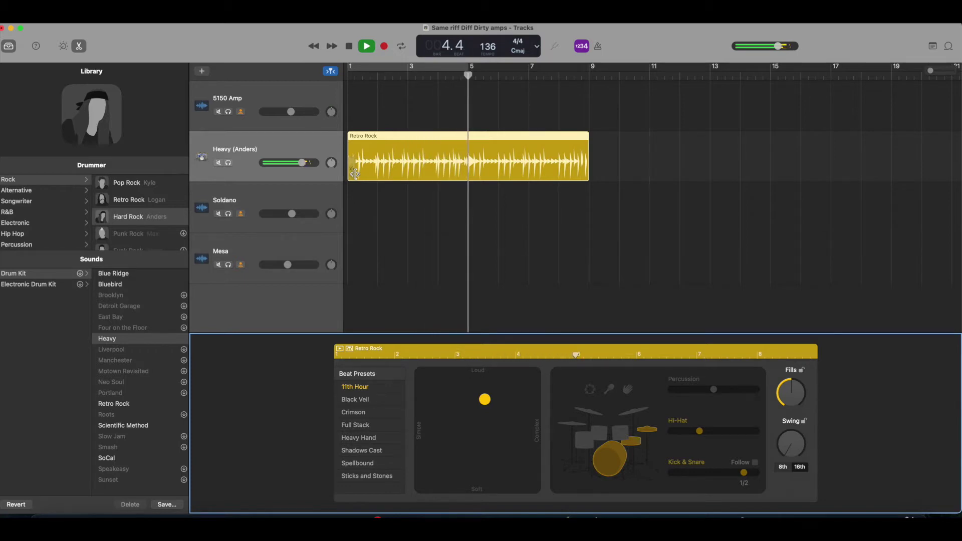
# - Switch the counter to Beats & Time, stop playback at bar 9, and reselect the Retro Rock region
pyautogui.click(537, 51)
pyautogui.click(548, 56)
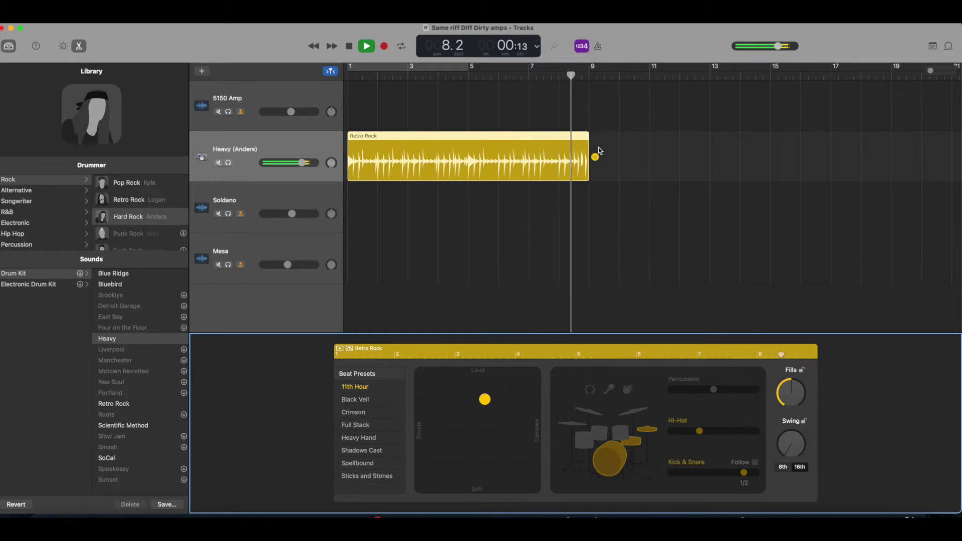
pyautogui.press('space')
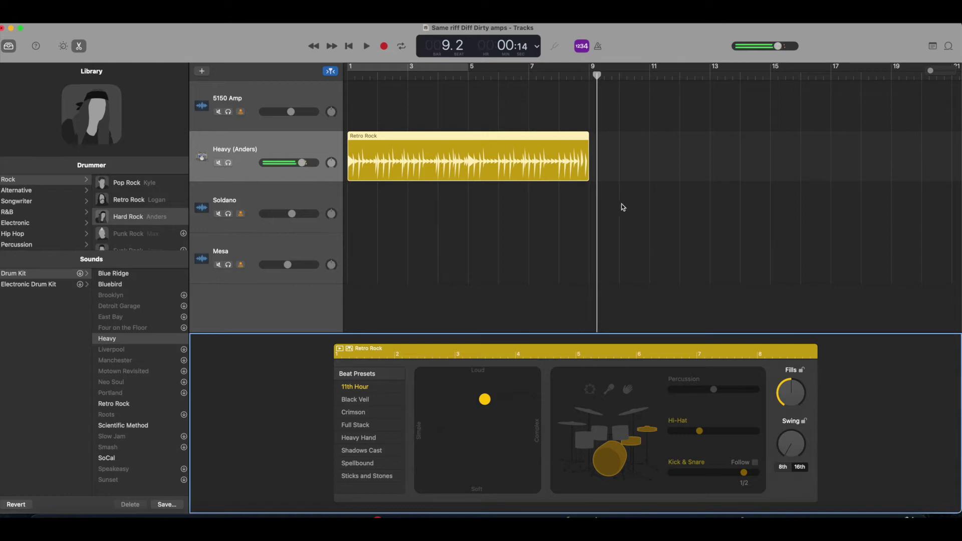
pyautogui.click(596, 169)
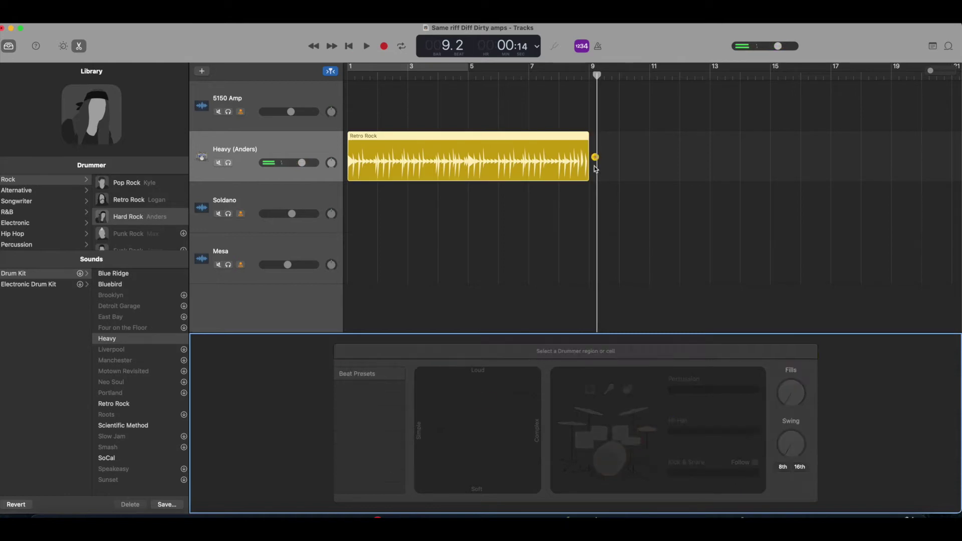
pyautogui.click(595, 169)
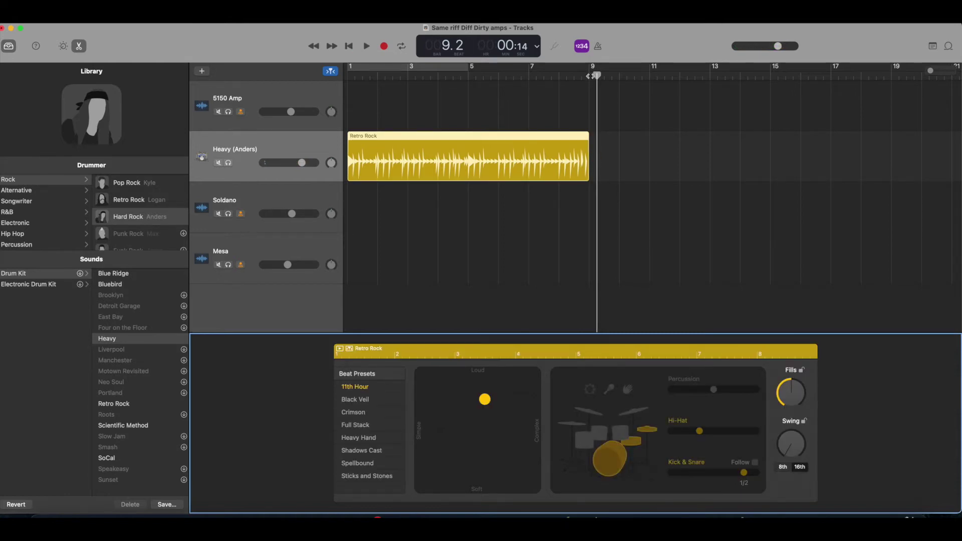
# - Add a Heavy drummer region at bar 9 with hi-hat raised to 3 and play it from there
pyautogui.click(590, 75)
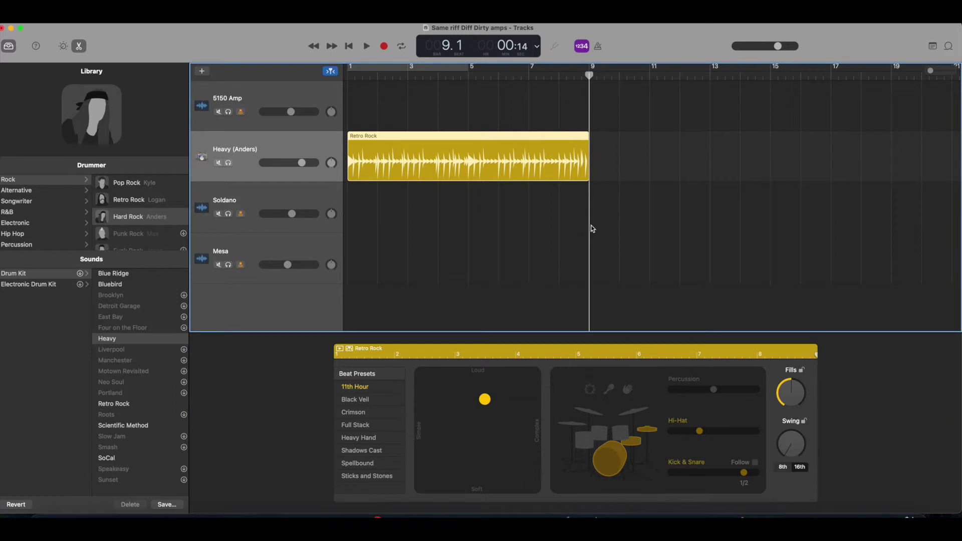
pyautogui.click(594, 158)
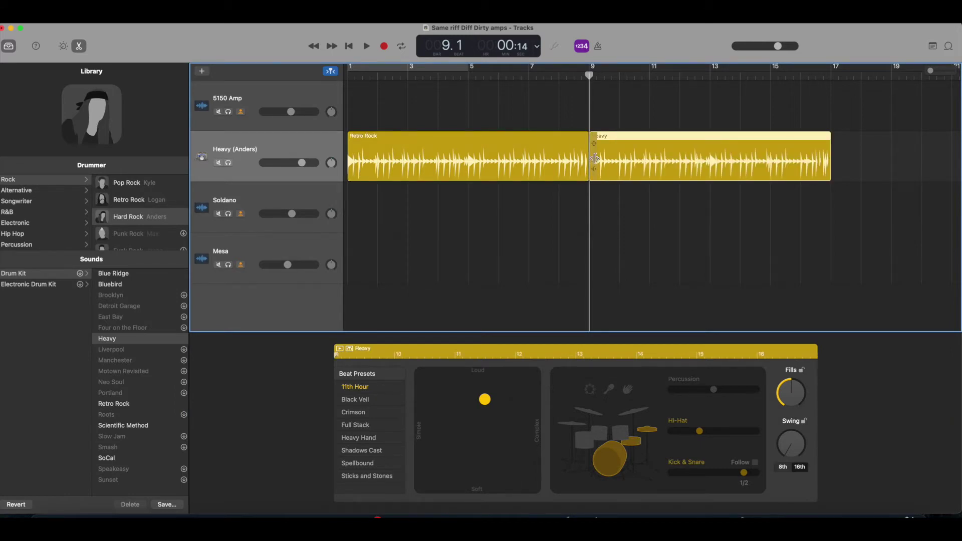
pyautogui.click(702, 432)
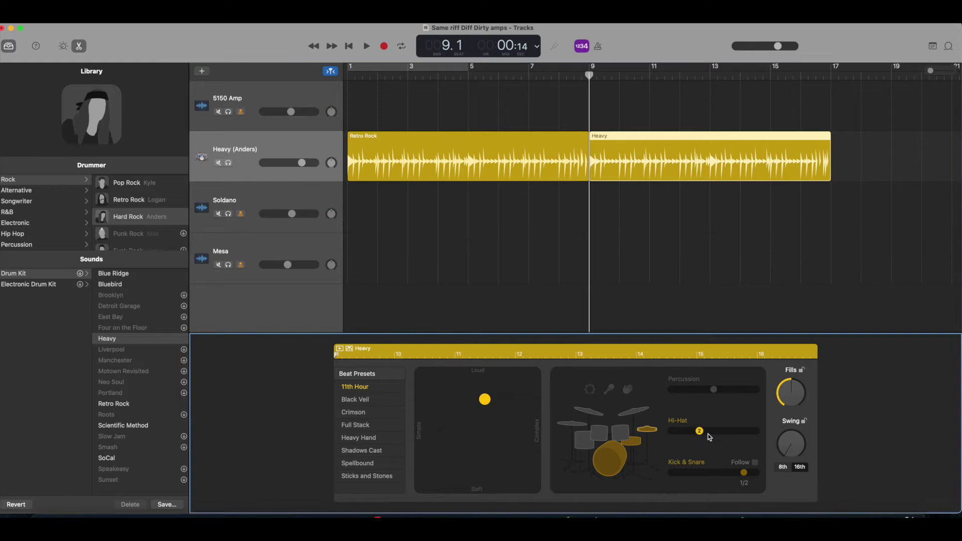
pyautogui.click(720, 432)
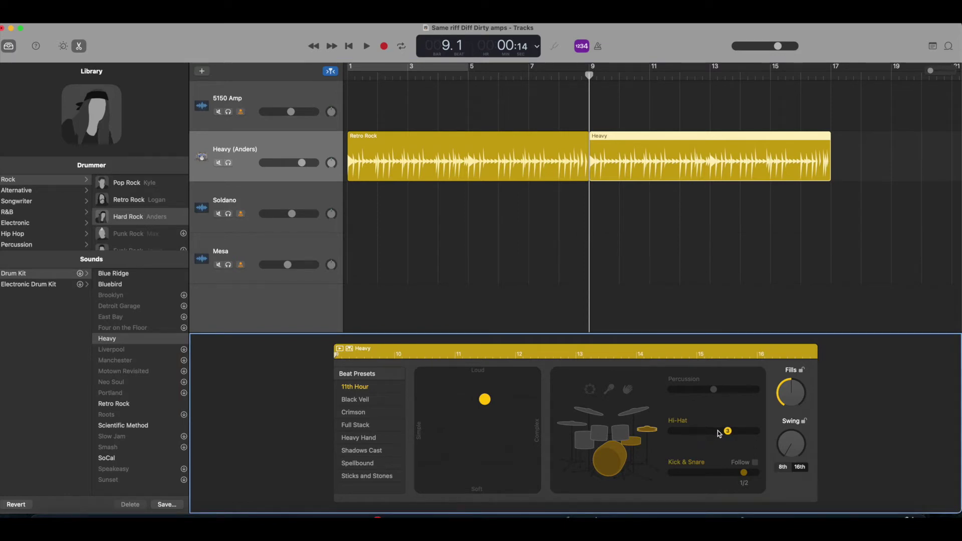
pyautogui.press('space')
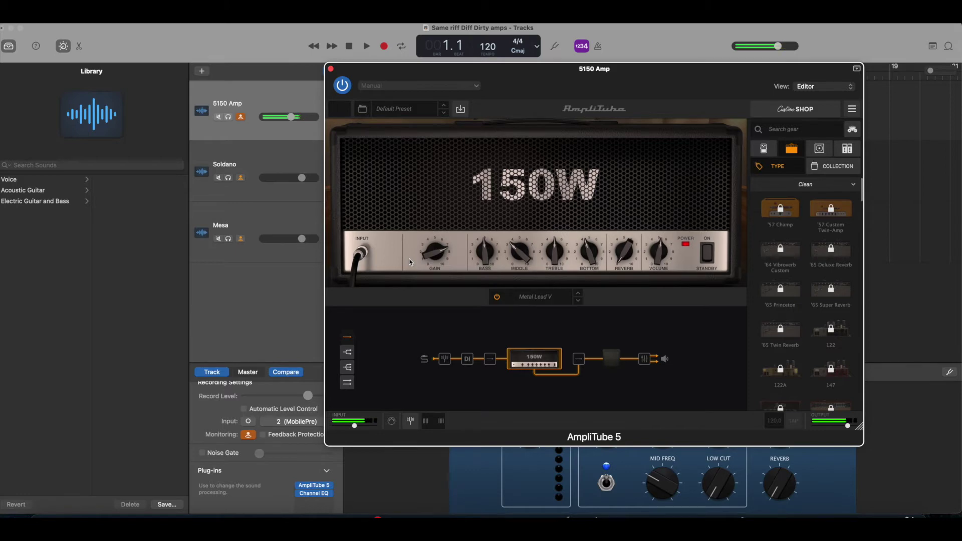
# - Raise the 5150 amp's Bottom from 2.0 to 7.0 and its Gain to 8.0
pyautogui.moveTo(551, 258)
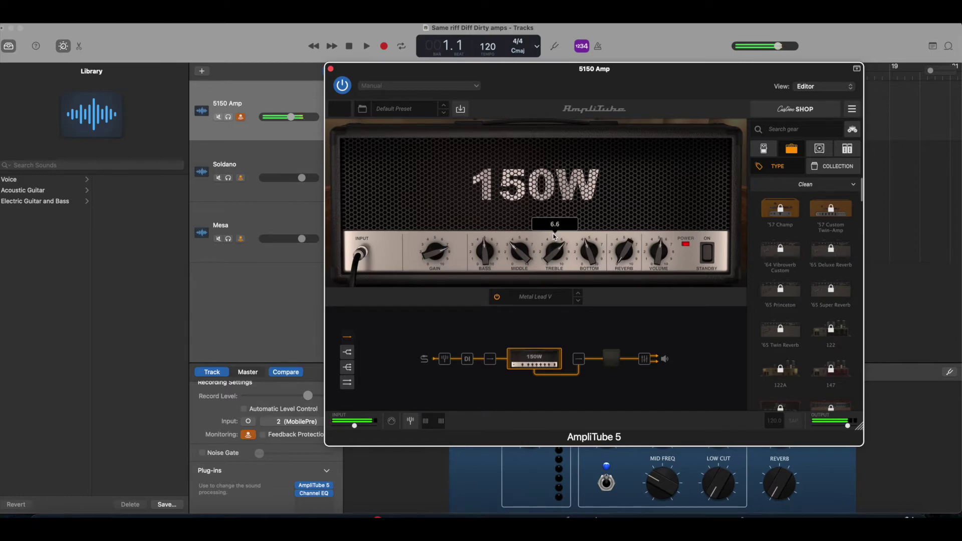
pyautogui.moveTo(591, 271)
pyautogui.moveTo(590, 277); pyautogui.dragTo(580, 214)
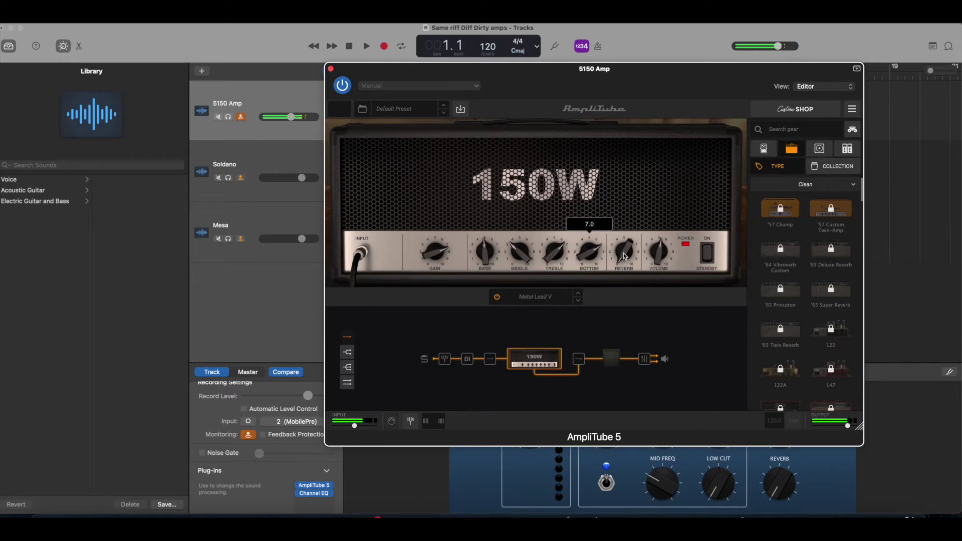
pyautogui.moveTo(624, 252)
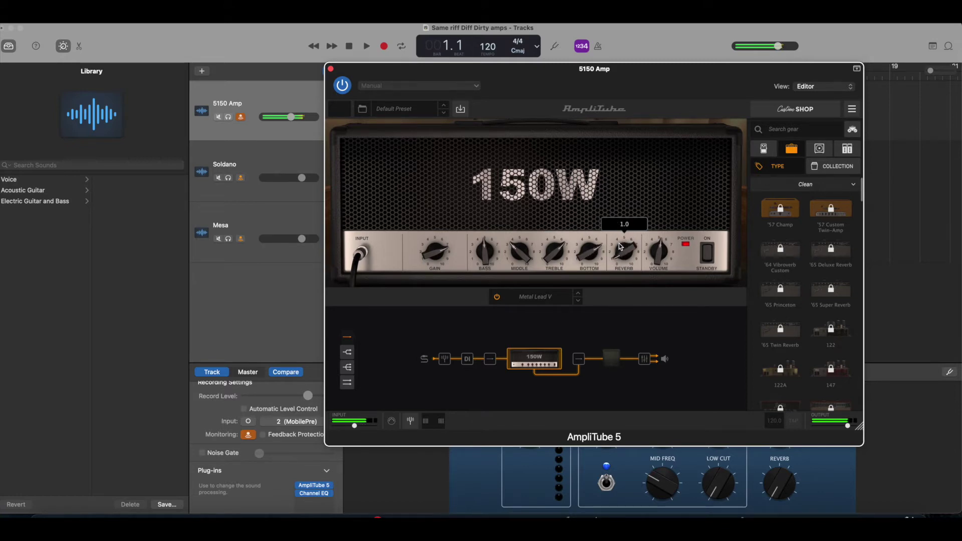
pyautogui.moveTo(660, 258)
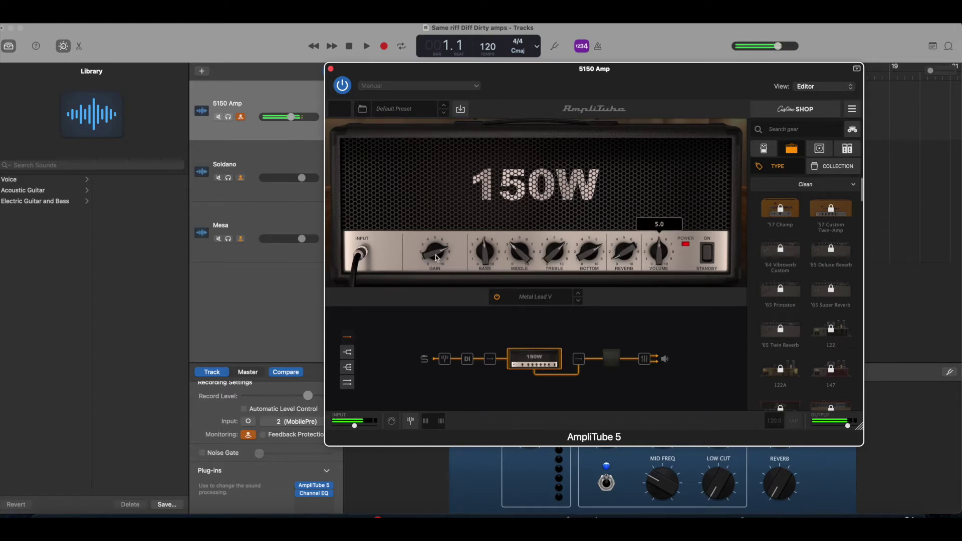
pyautogui.moveTo(436, 257); pyautogui.dragTo(436, 249)
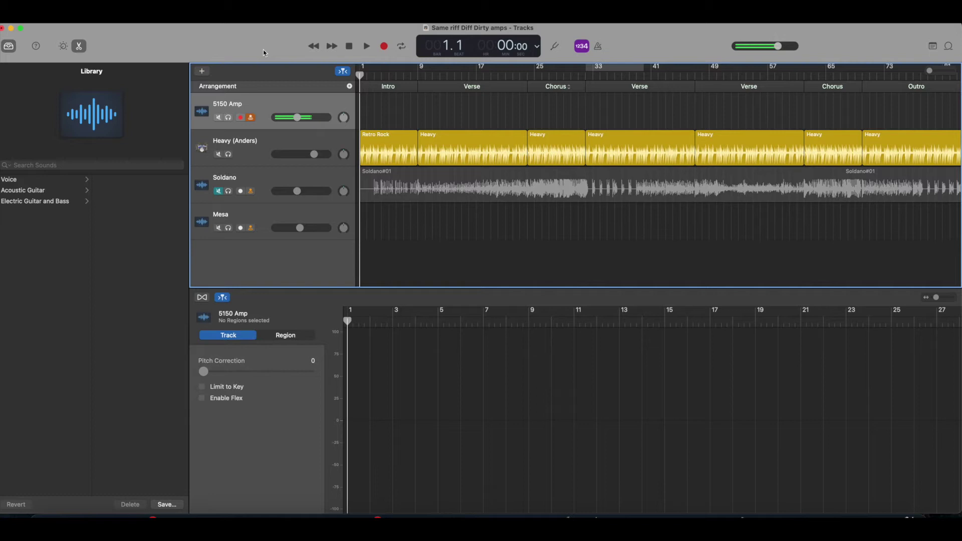
# - Start recording a guitar take on the 5150 Amp track
pyautogui.press('r')
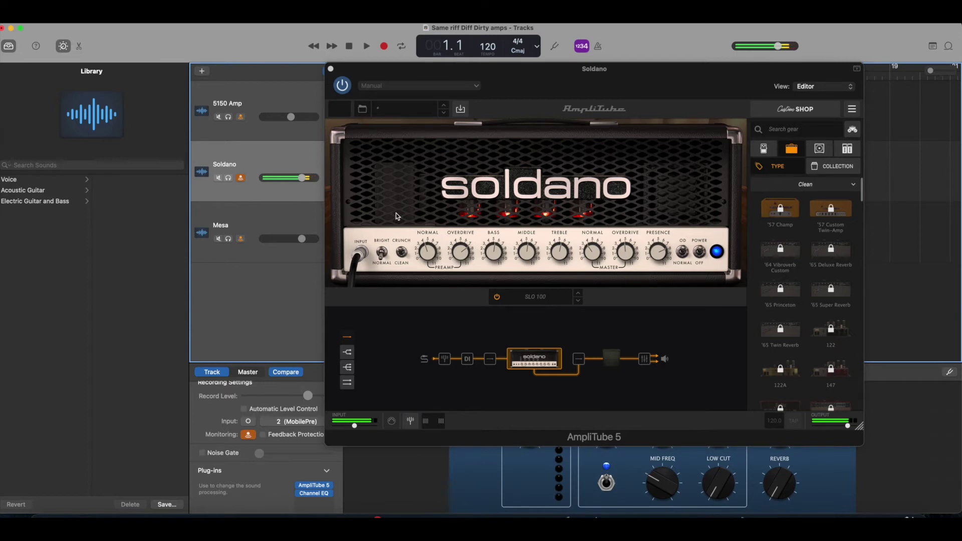
# - Review the Soldano amp knobs, set the Soldano track to about -4 dB and lower its record level
pyautogui.click(380, 259)
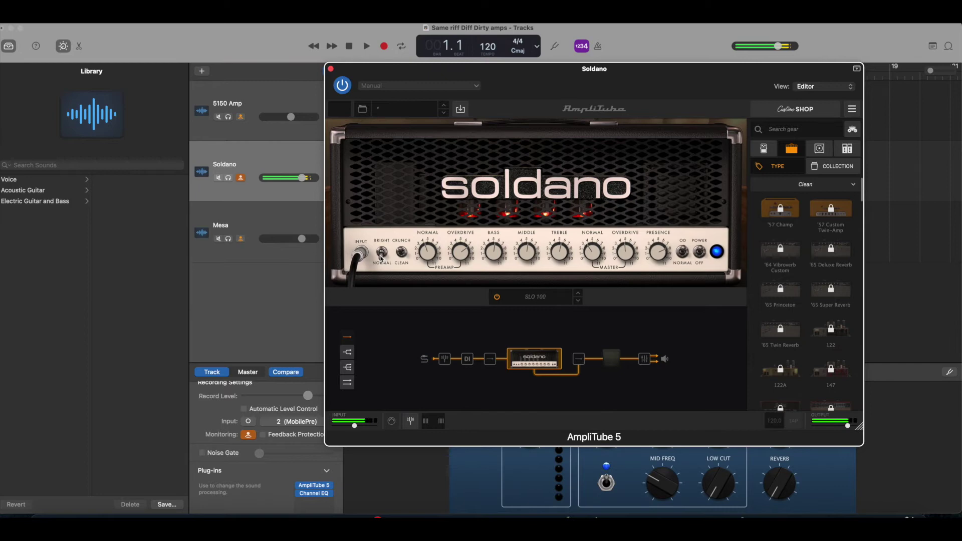
pyautogui.moveTo(490, 244)
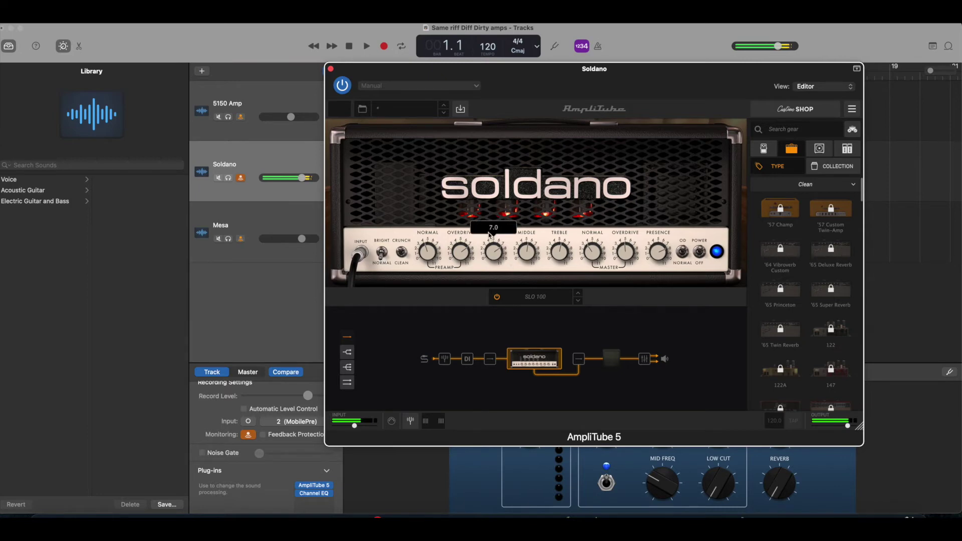
pyautogui.moveTo(529, 257)
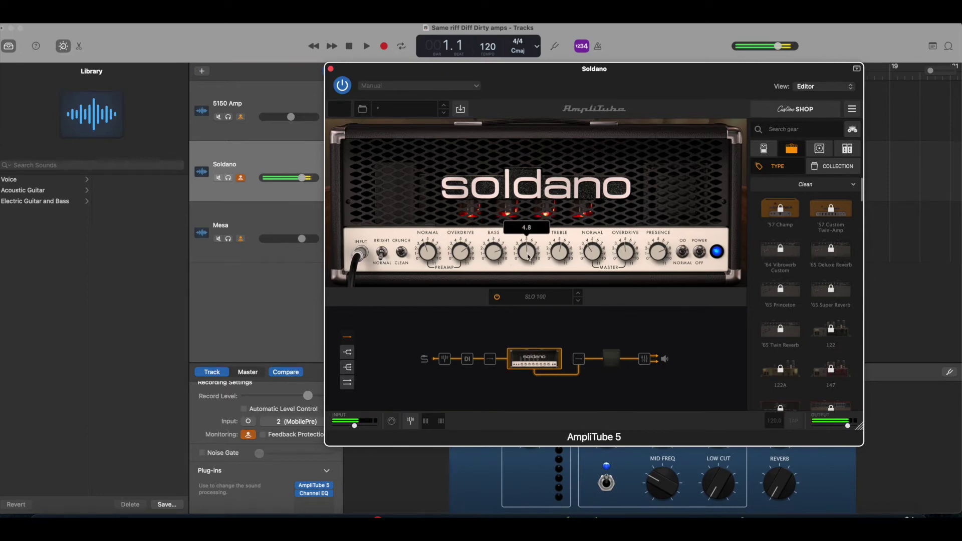
pyautogui.moveTo(559, 252)
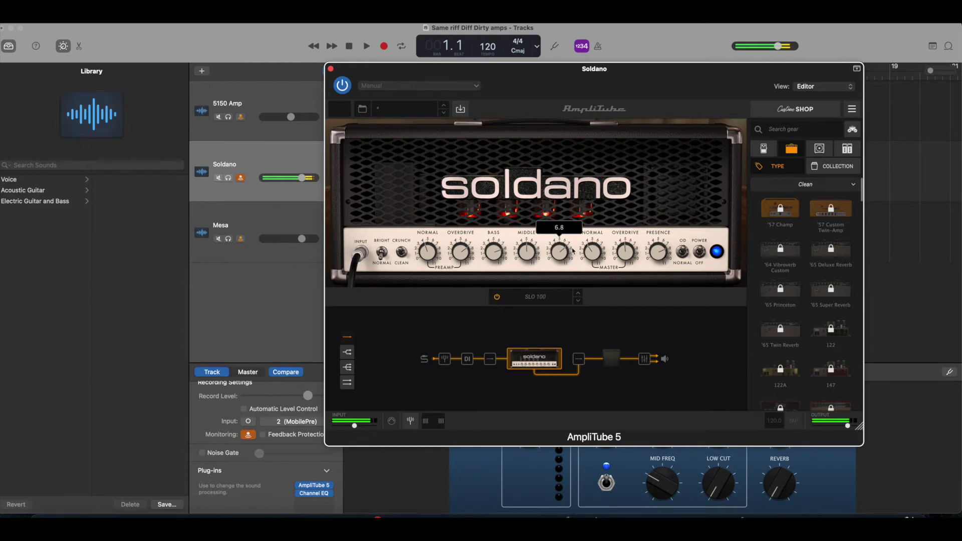
pyautogui.moveTo(627, 236)
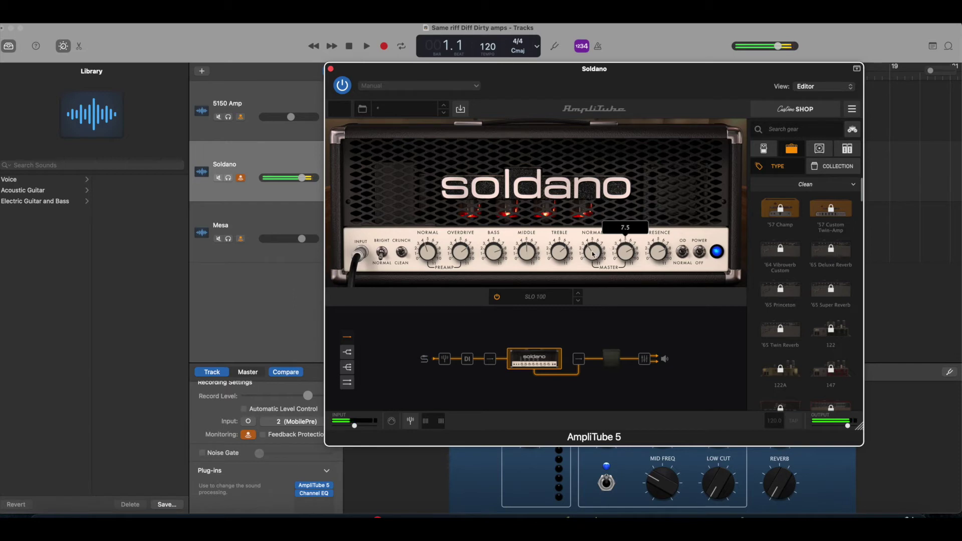
pyautogui.moveTo(658, 255)
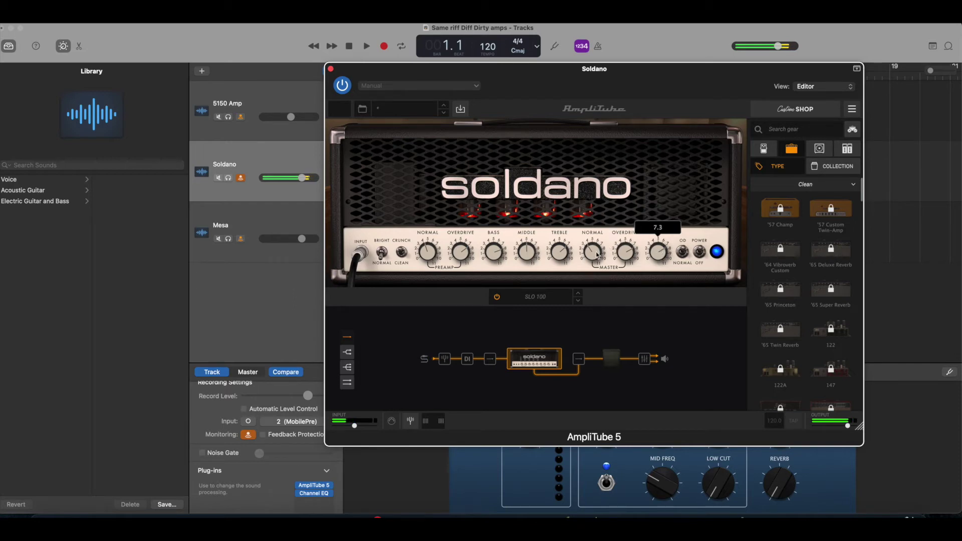
pyautogui.moveTo(590, 253)
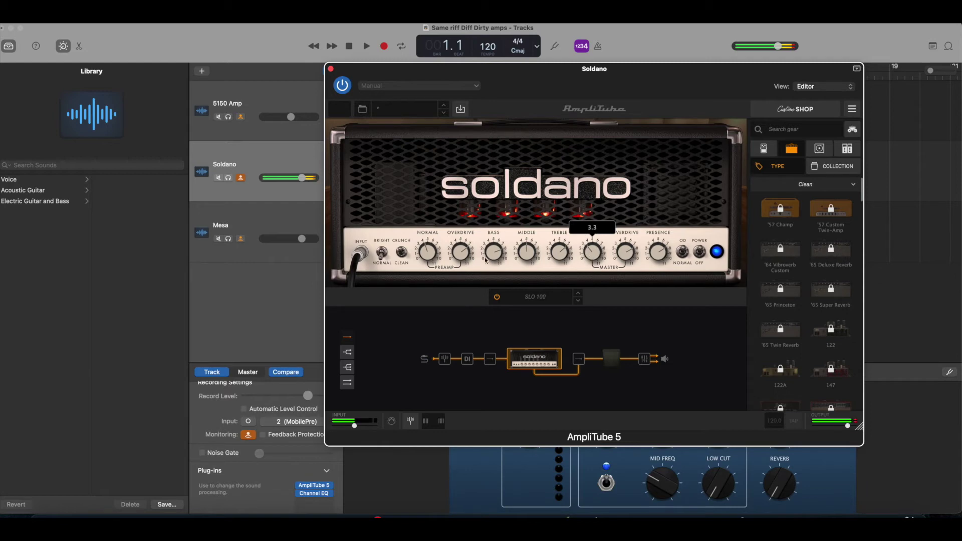
pyautogui.moveTo(428, 253)
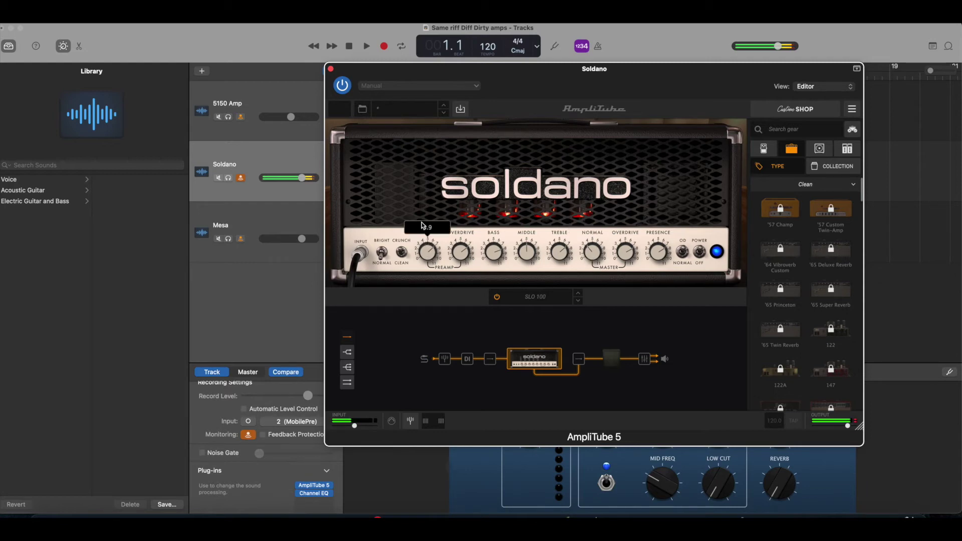
pyautogui.moveTo(461, 254)
pyautogui.moveTo(301, 179); pyautogui.dragTo(292, 178)
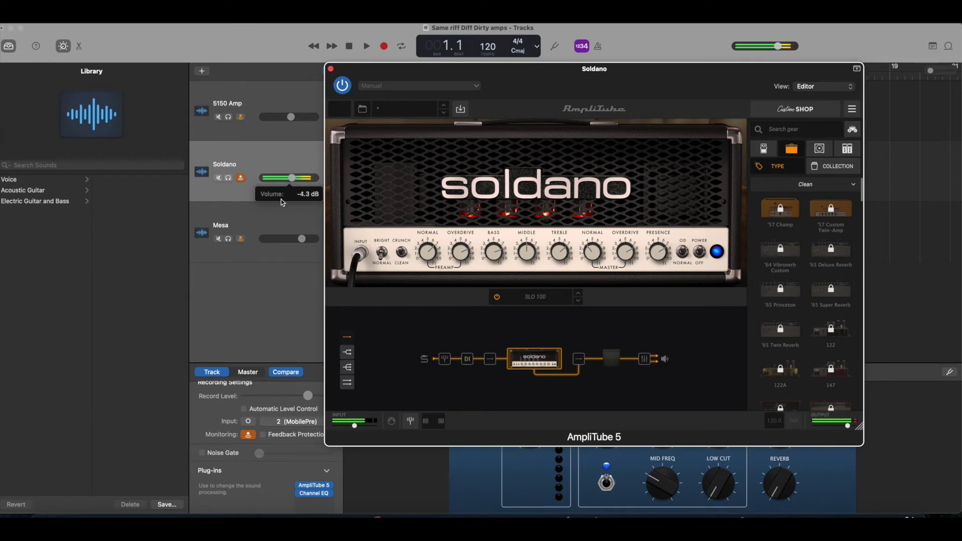
pyautogui.moveTo(308, 396); pyautogui.dragTo(287, 397)
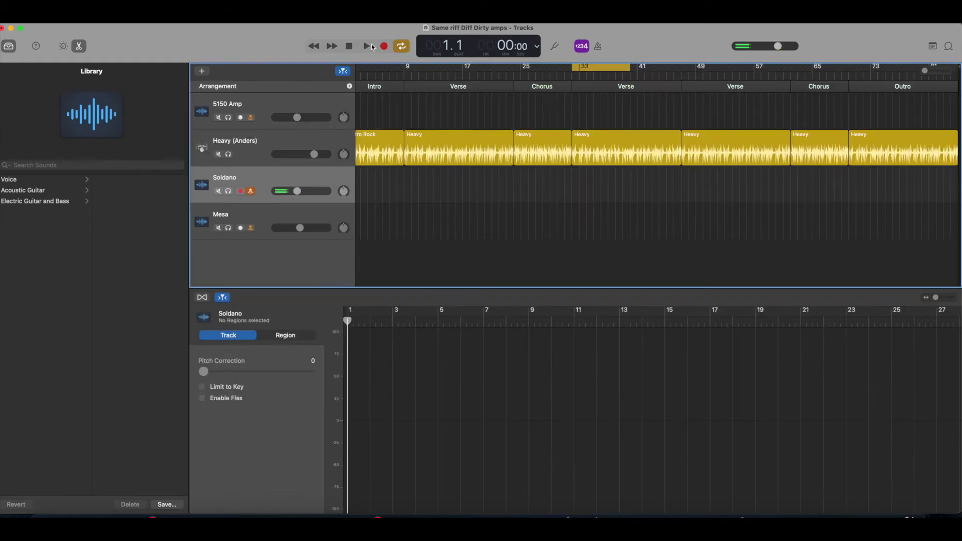
# - Turn off cycle looping, return to bar 1, and record the Soldano guitar take
pyautogui.click(401, 46)
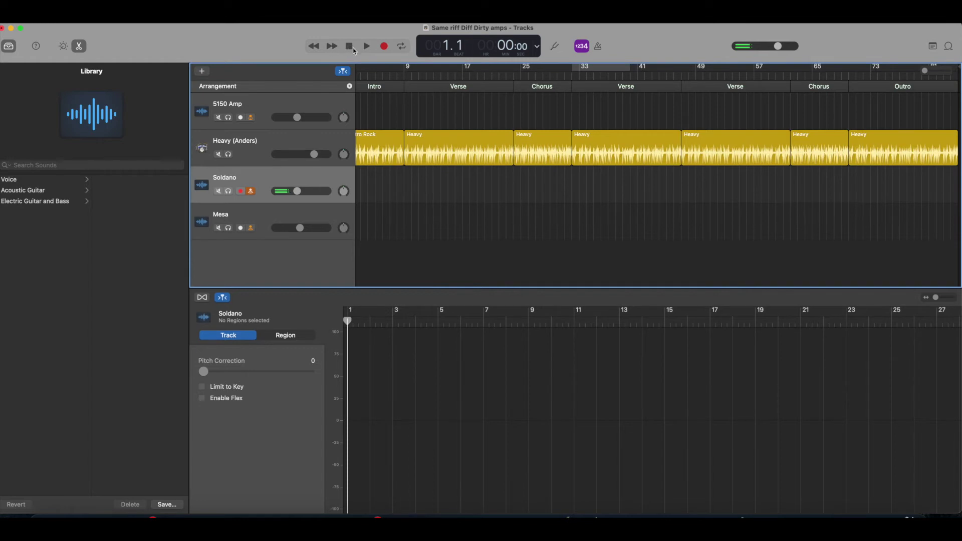
pyautogui.hscroll(-3, 621, 178)
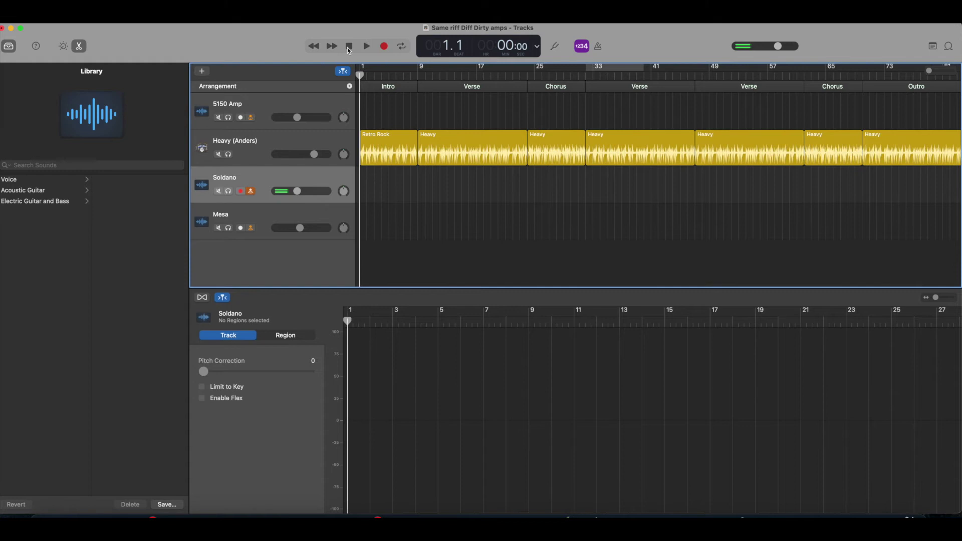
pyautogui.click(383, 46)
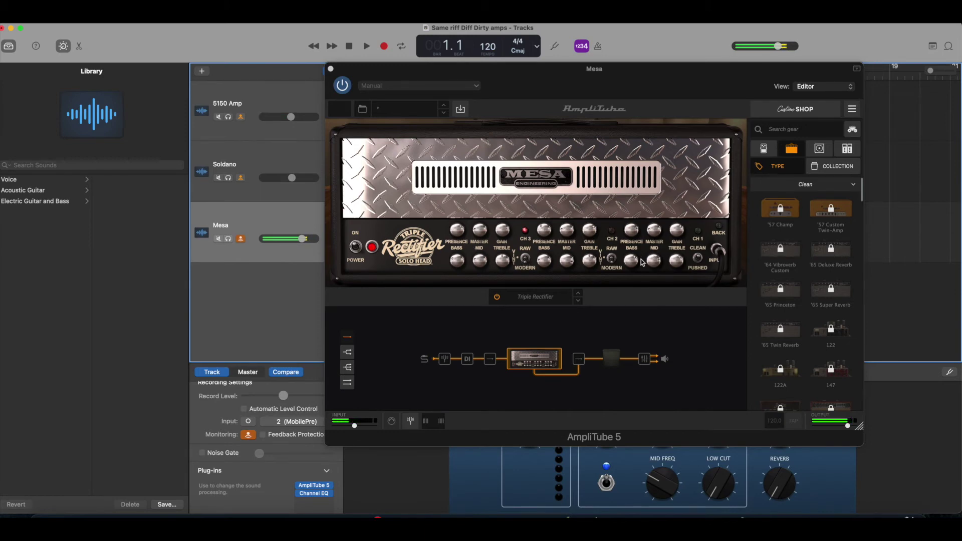
# - Switch the Mesa amp to channel 2 and adjust its Presence, Treble and Master knobs
pyautogui.click(612, 234)
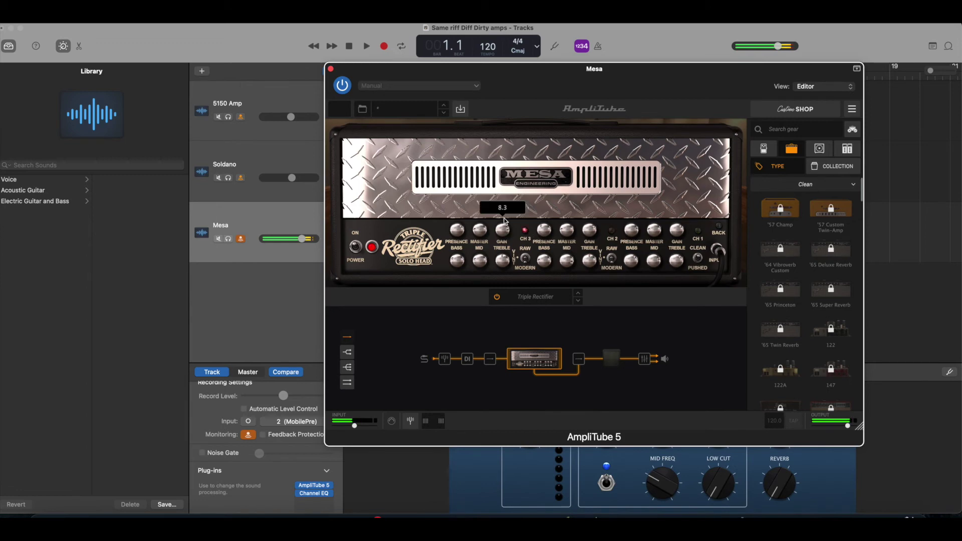
pyautogui.moveTo(480, 229)
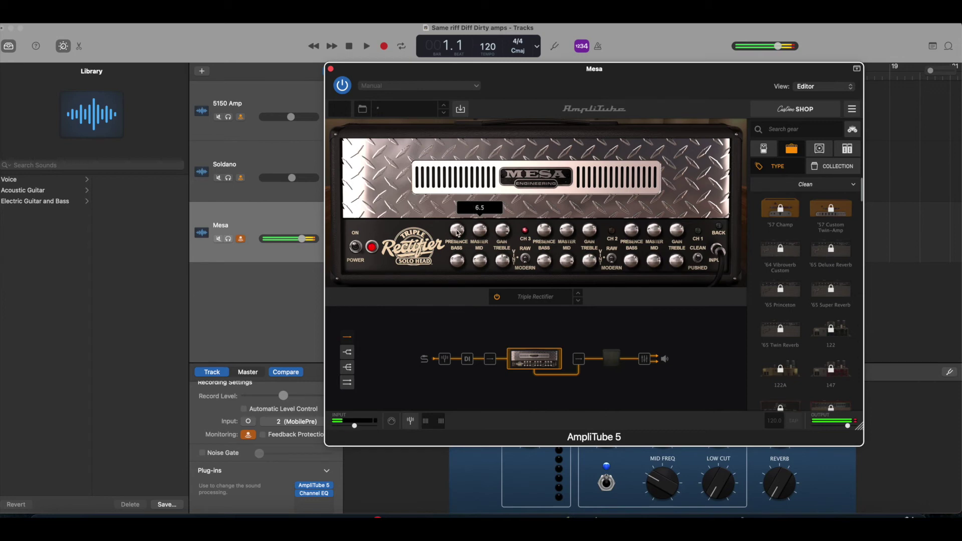
pyautogui.moveTo(457, 232); pyautogui.dragTo(457, 220)
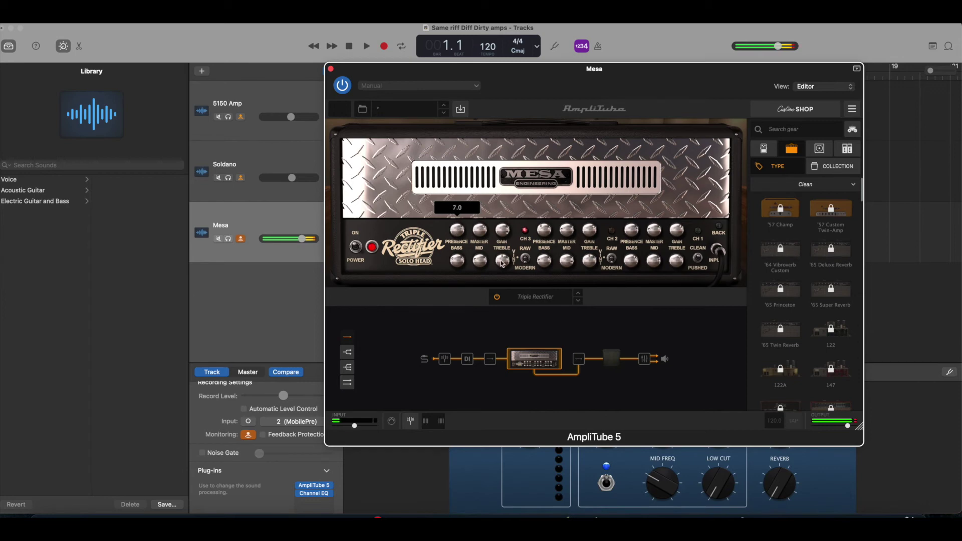
pyautogui.moveTo(502, 264); pyautogui.dragTo(500, 240)
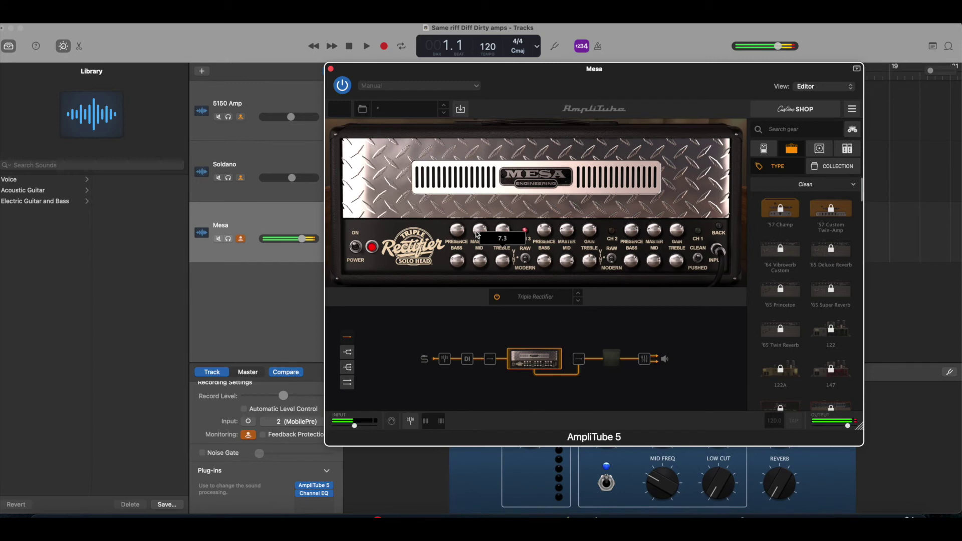
pyautogui.moveTo(477, 233); pyautogui.dragTo(501, 240)
pyautogui.moveTo(501, 234)
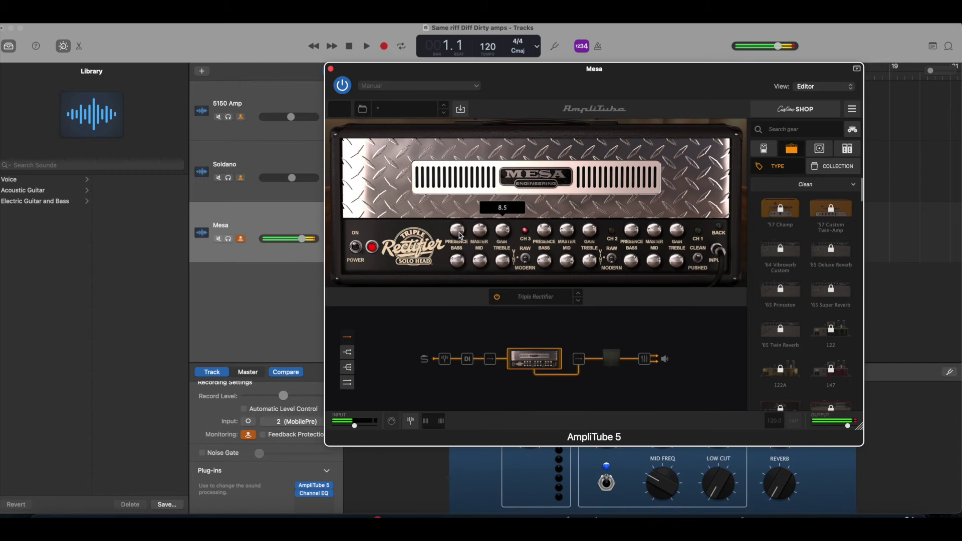
pyautogui.moveTo(459, 232)
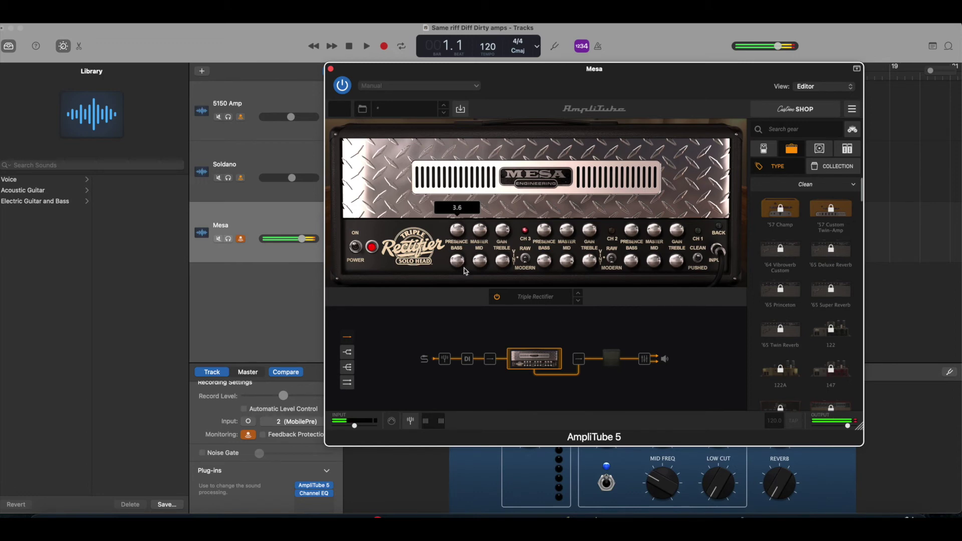
# - Turn the Mesa track volume down to about -4.8 dB
pyautogui.click(302, 239)
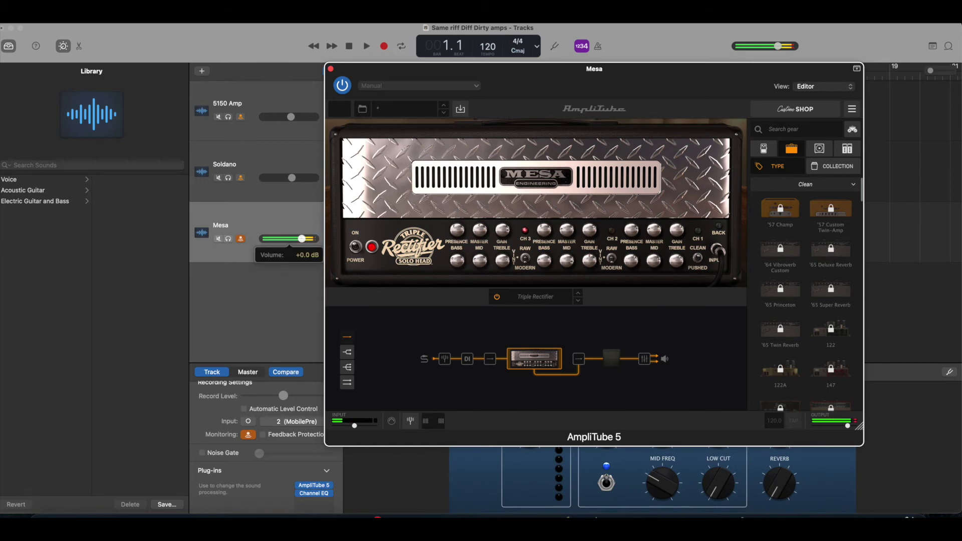
pyautogui.moveTo(290, 238); pyautogui.dragTo(291, 239)
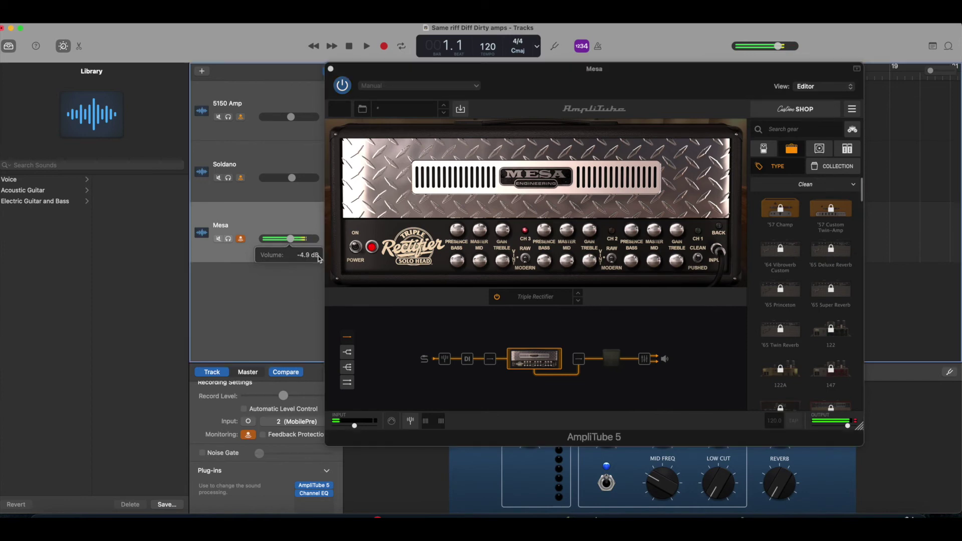
pyautogui.click(478, 240)
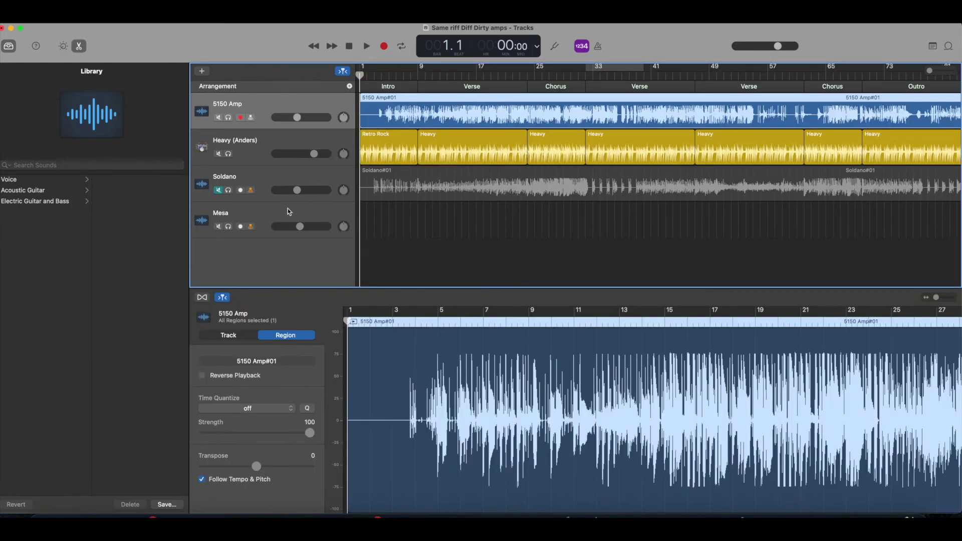
# - Select the Mesa track and start recording its guitar take
pyautogui.click(287, 208)
pyautogui.press('r')
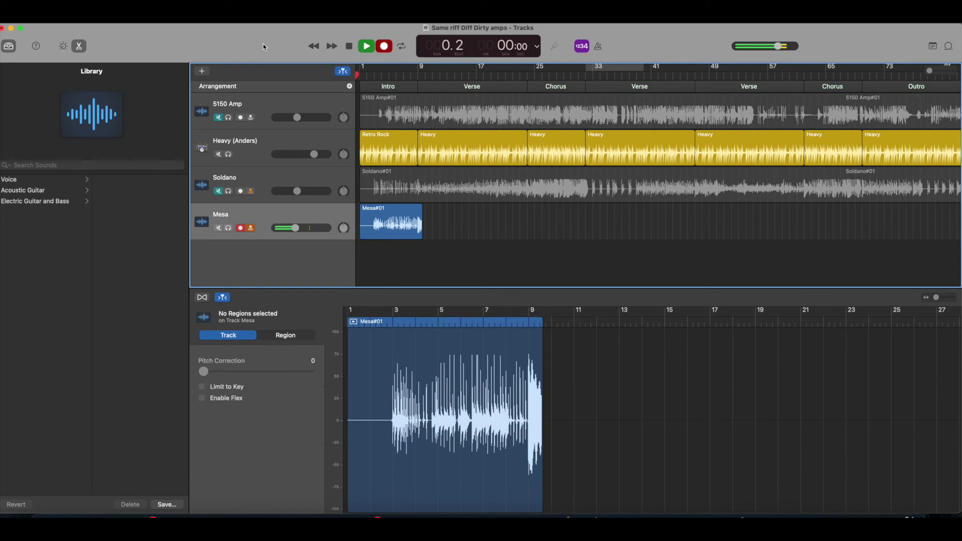